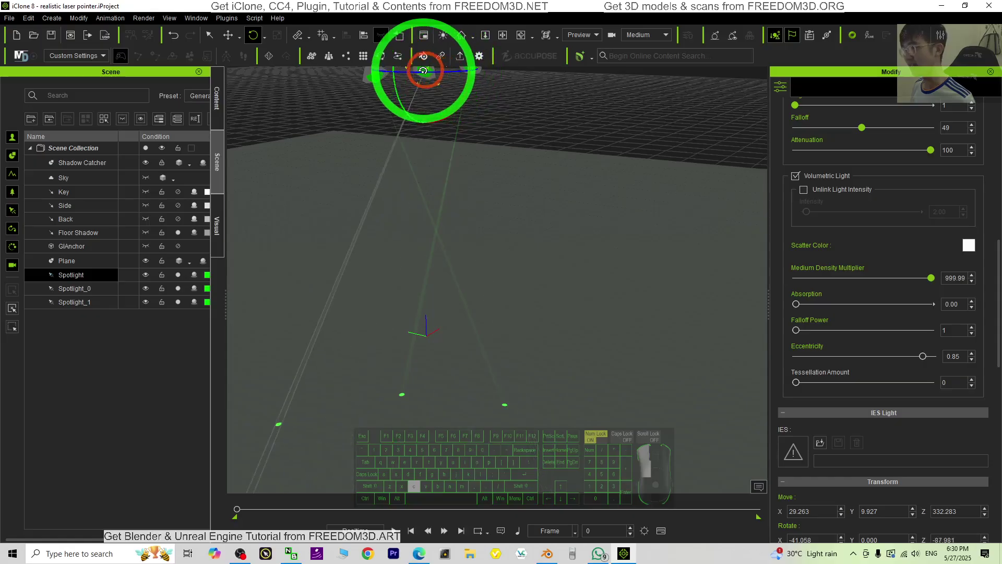
Step: Examine the green laser beams and the spots they cast on the plane from close up
right_drag(487, 176, 506, 352)
key(q)
scroll(431, 376, up, 6)
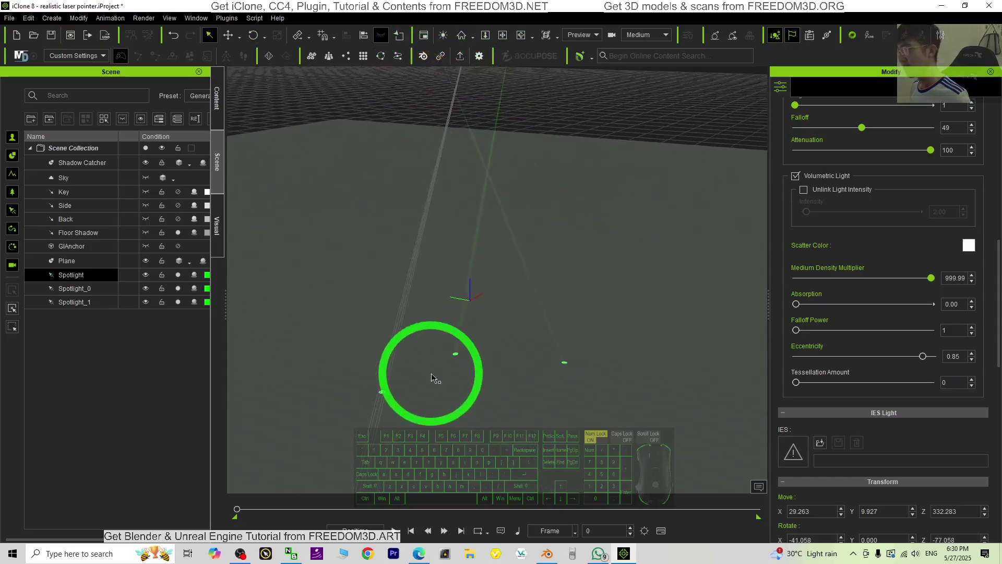
right_drag(325, 380, 549, 185)
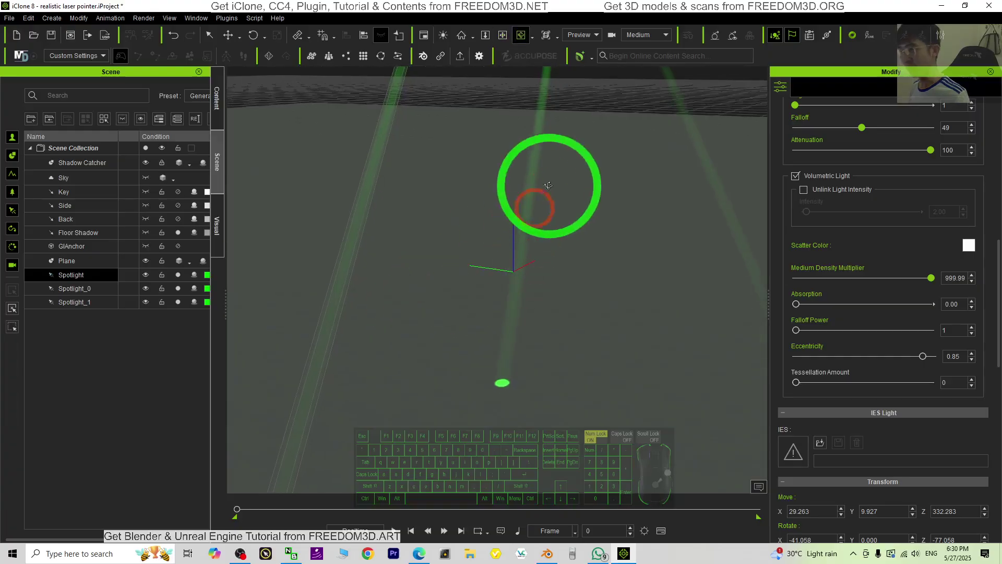
right_drag(517, 338, 457, 229)
key(q)
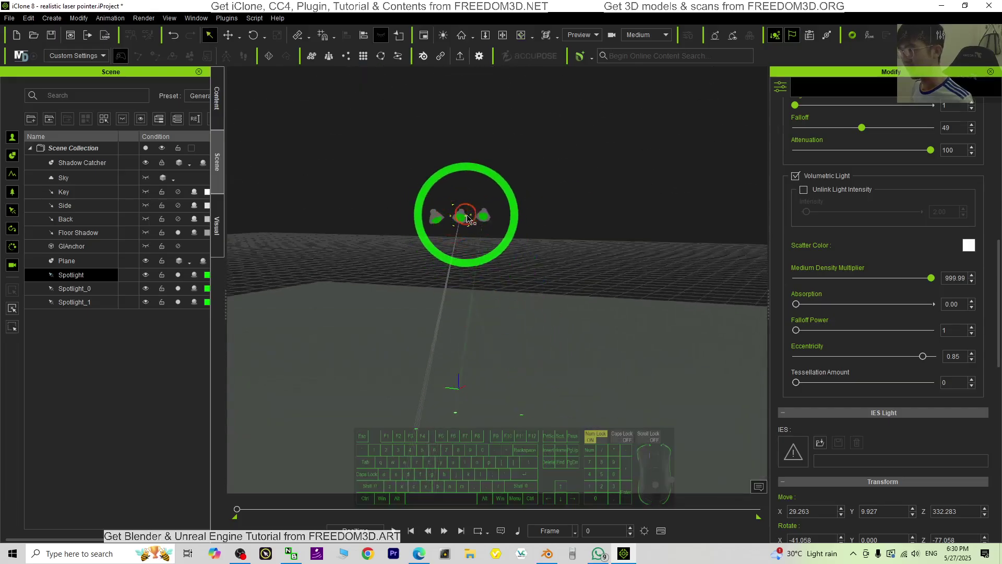
Step: Hide the middle spotlight in the scene and show it again to compare the beams
click(466, 214)
click(462, 214)
click(193, 303)
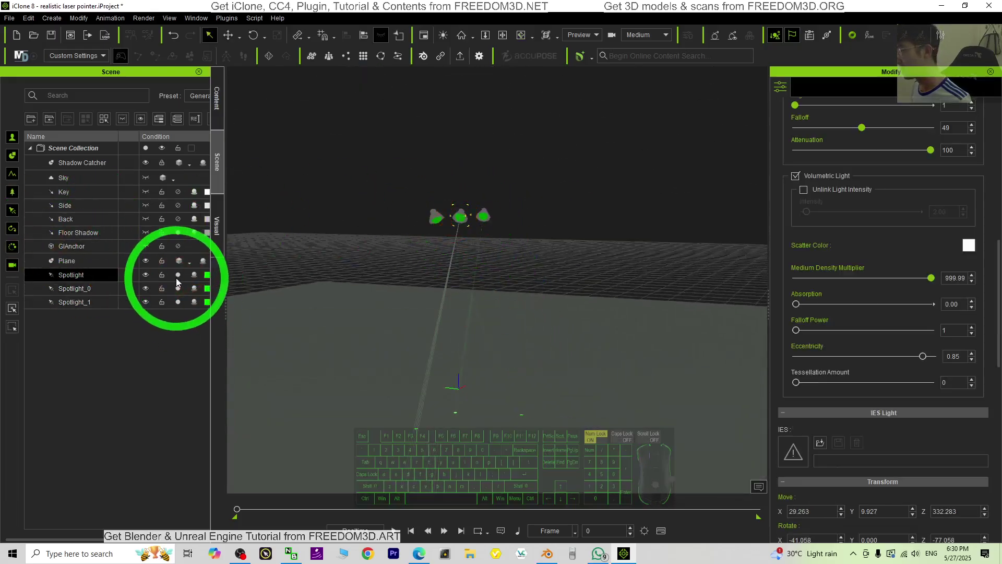
key(x)
drag(616, 395, 631, 373)
key(c)
drag(631, 374, 507, 148)
key(c)
drag(433, 371, 418, 302)
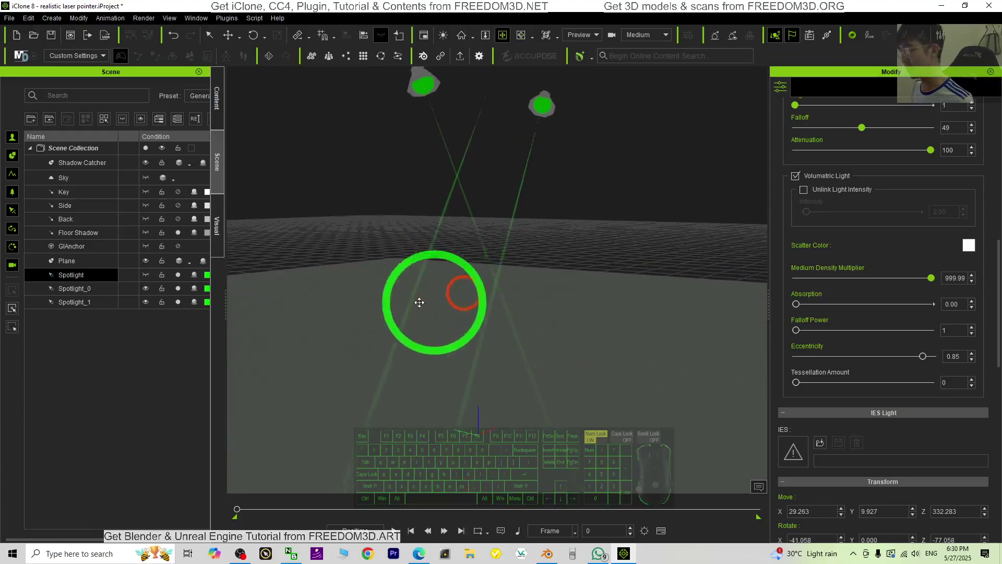
click(97, 286)
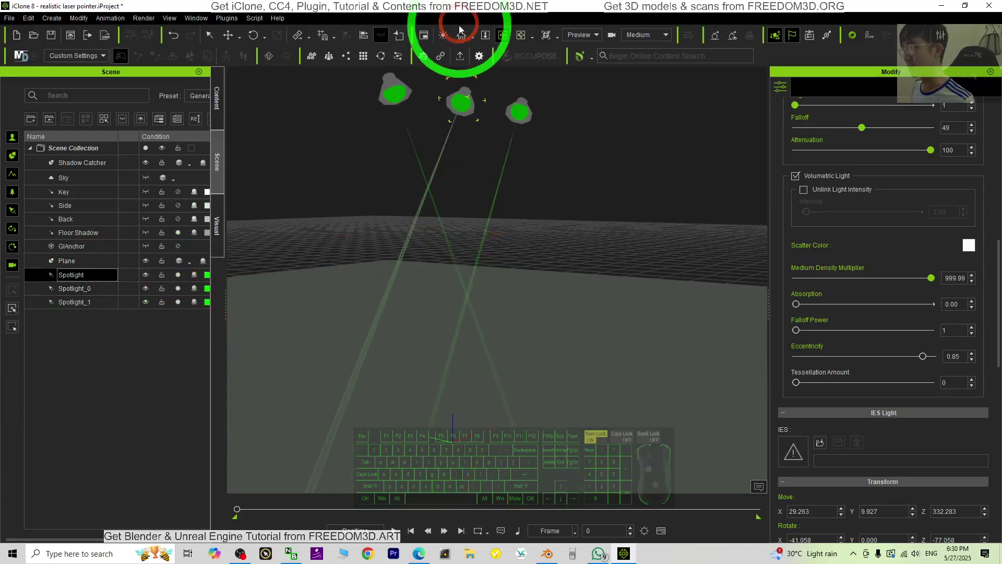
Step: Inspect the three spotlights and their crossing beams from several angles
key(c)
drag(460, 29, 461, 120)
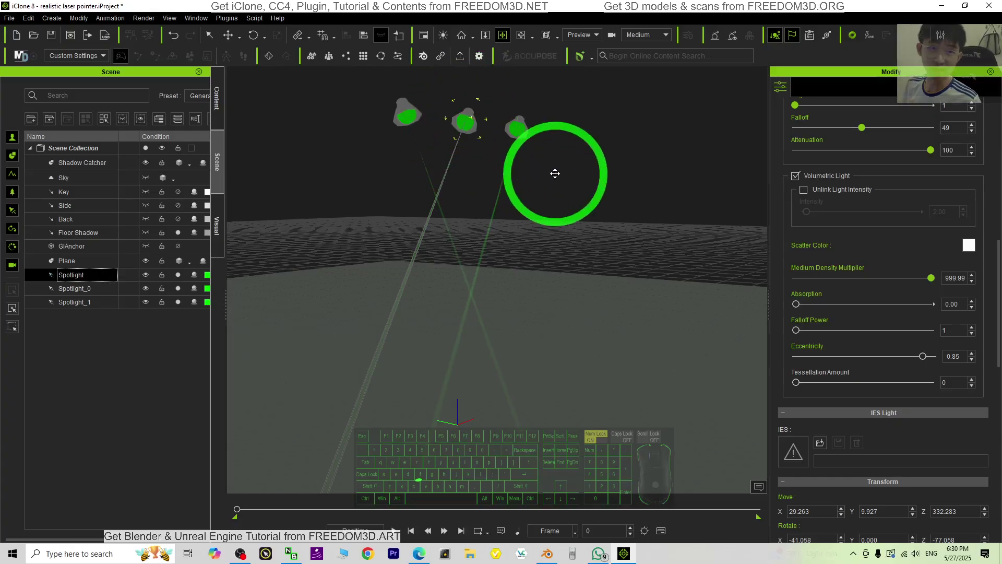
key(c)
drag(571, 245, 456, 104)
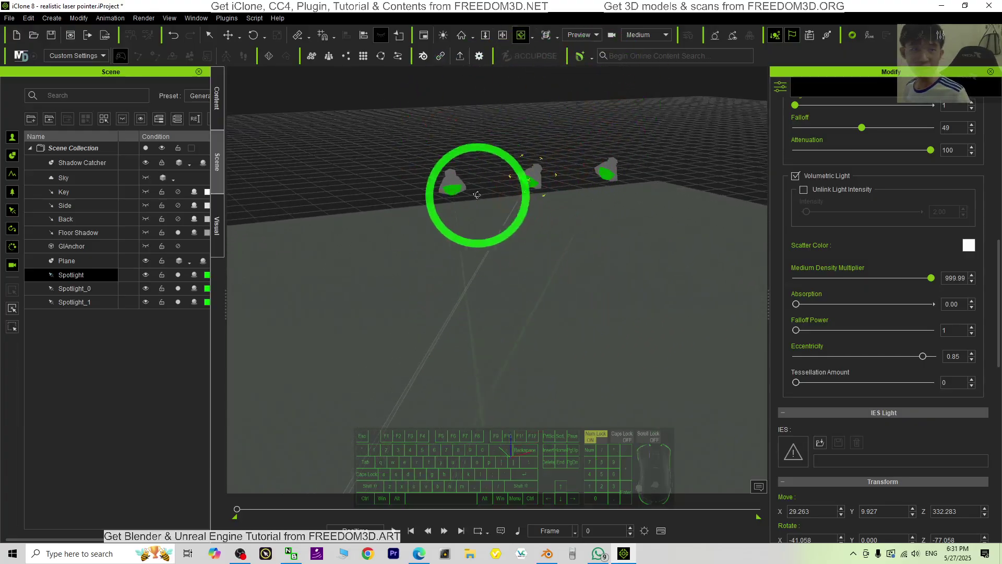
key(c)
drag(510, 280, 561, 176)
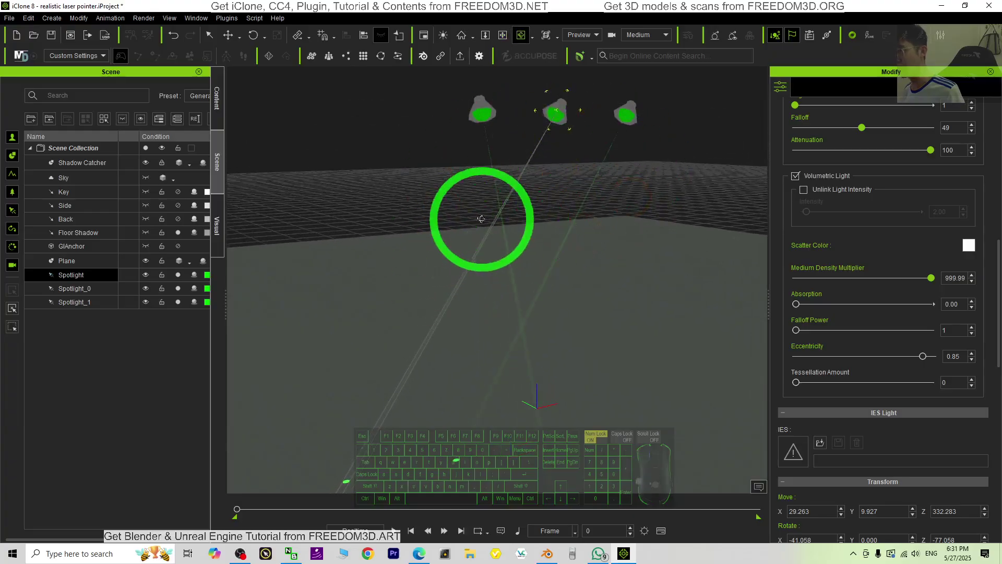
drag(403, 406, 569, 224)
click(498, 387)
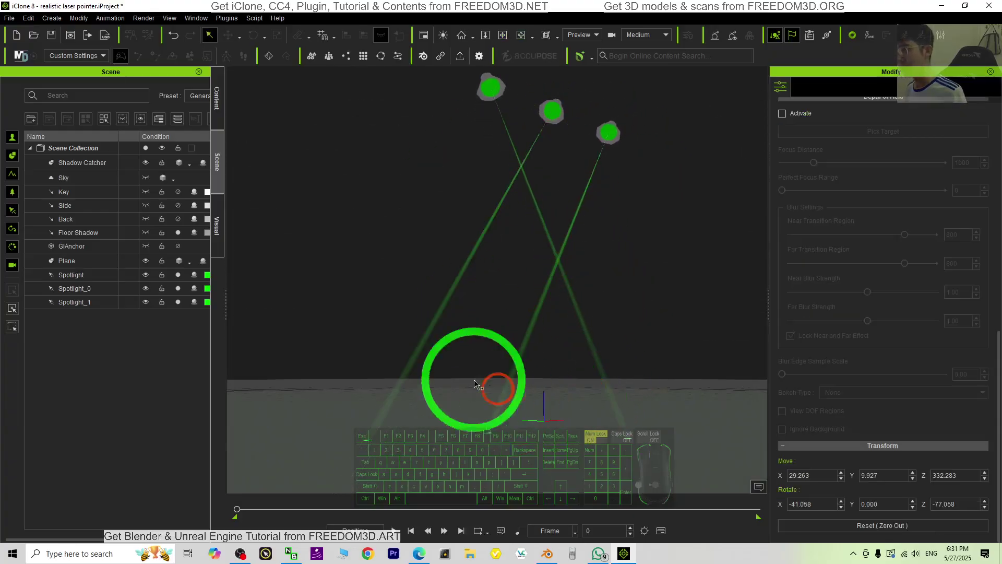
key(c)
drag(551, 354, 469, 329)
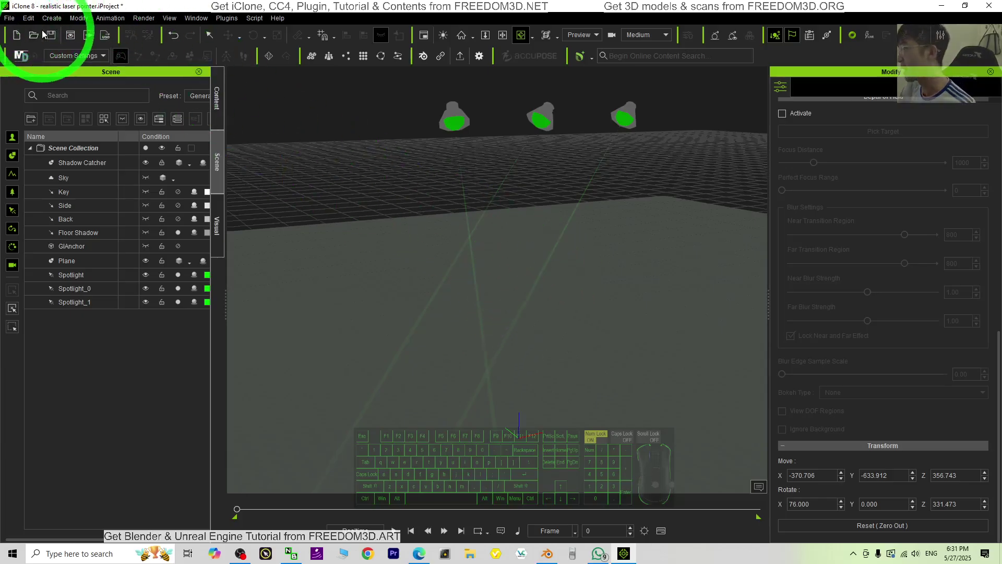
Step: Start a new project without saving the changes to the current one
click(9, 18)
click(18, 35)
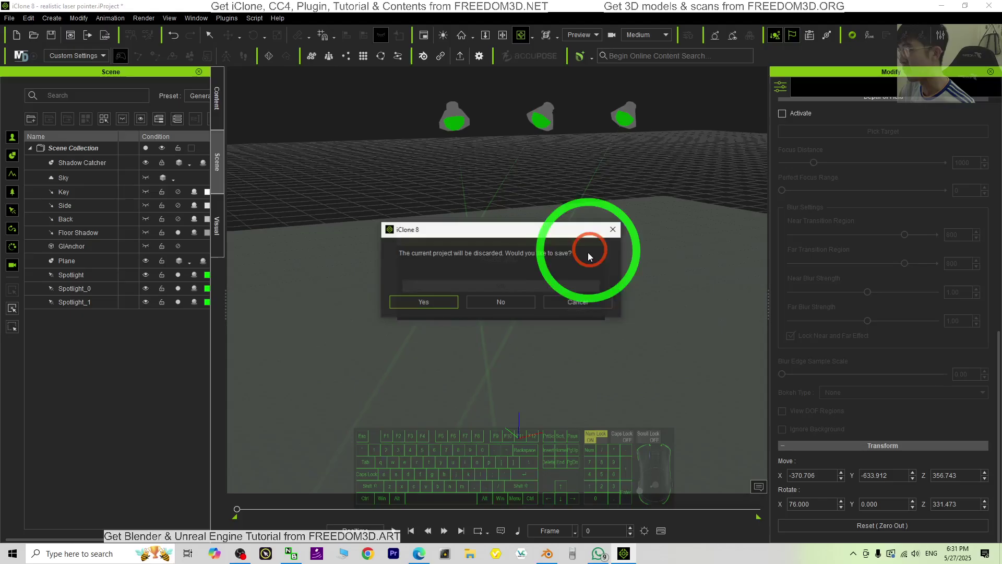
click(524, 308)
right_drag(589, 303, 561, 330)
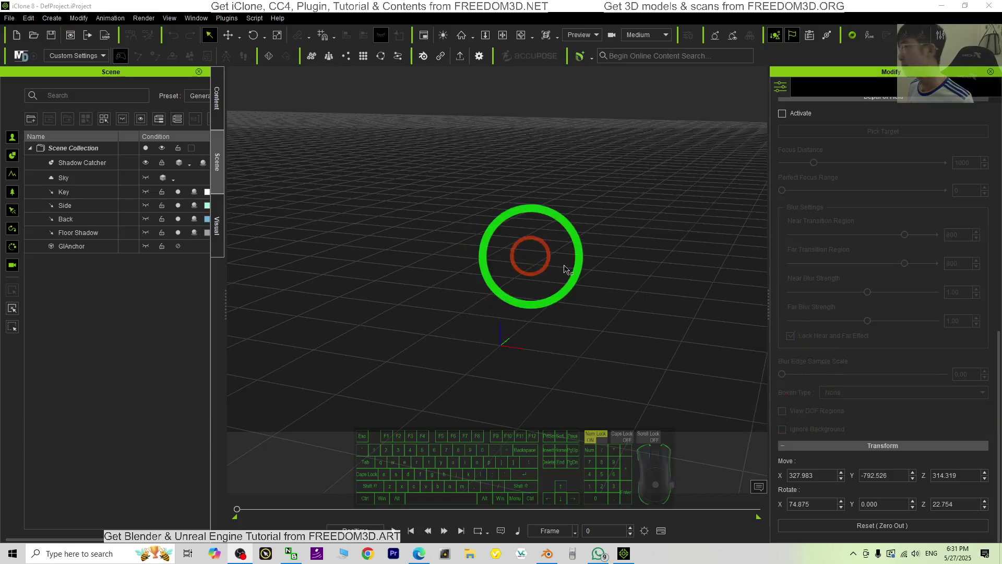
Step: Create a Plane surface as the floor of the empty scene
click(217, 103)
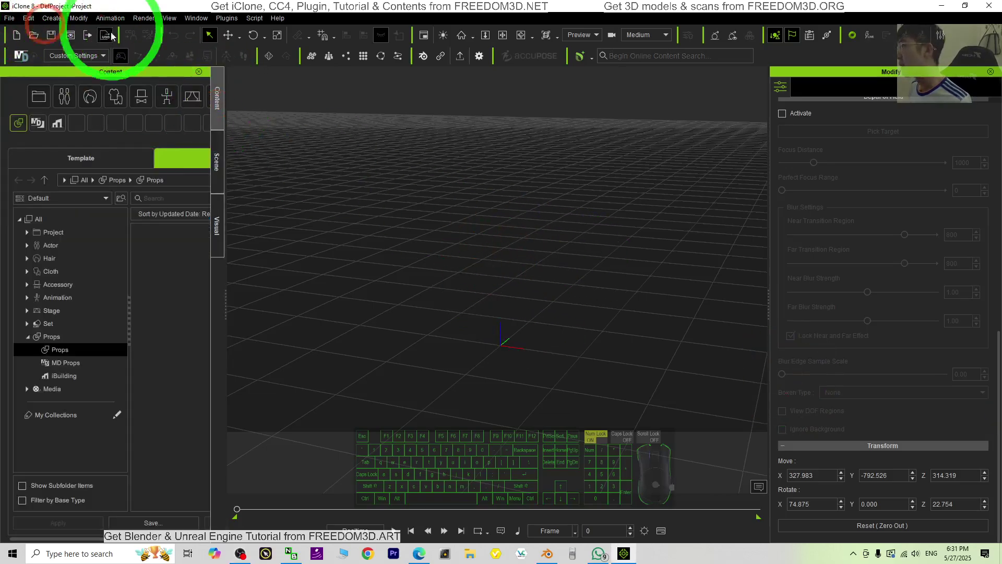
right_drag(537, 268, 499, 250)
click(52, 17)
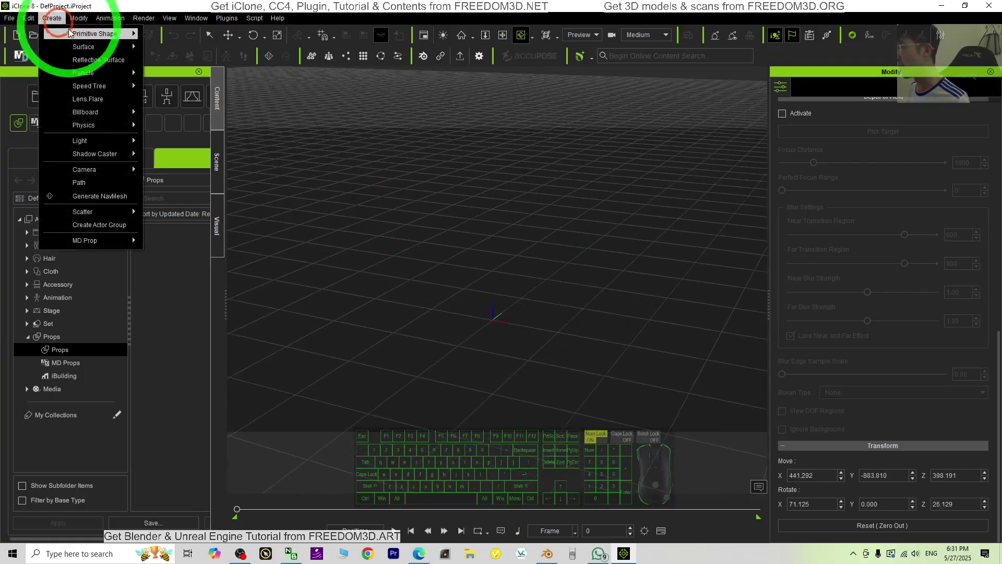
mouse_move(79, 48)
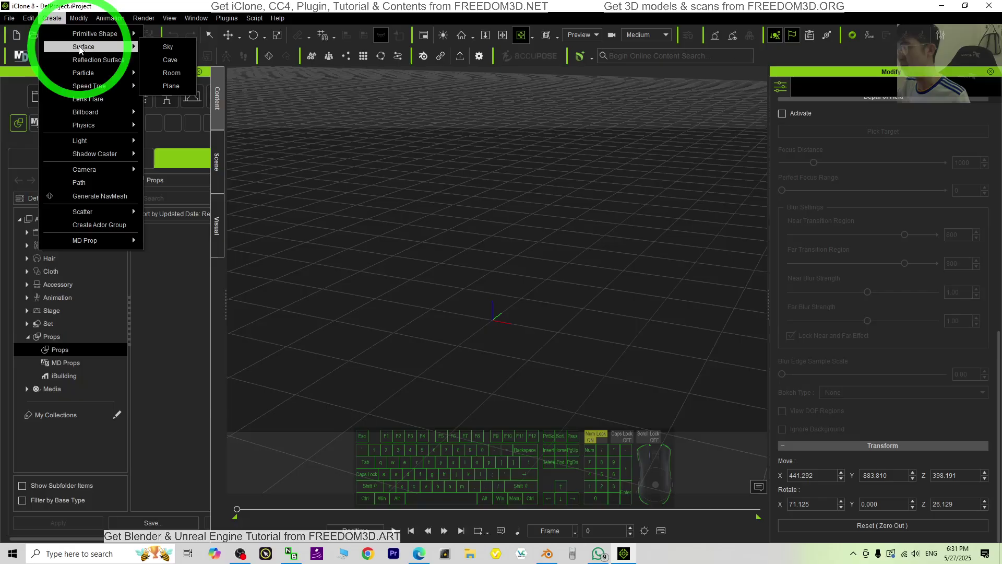
click(183, 88)
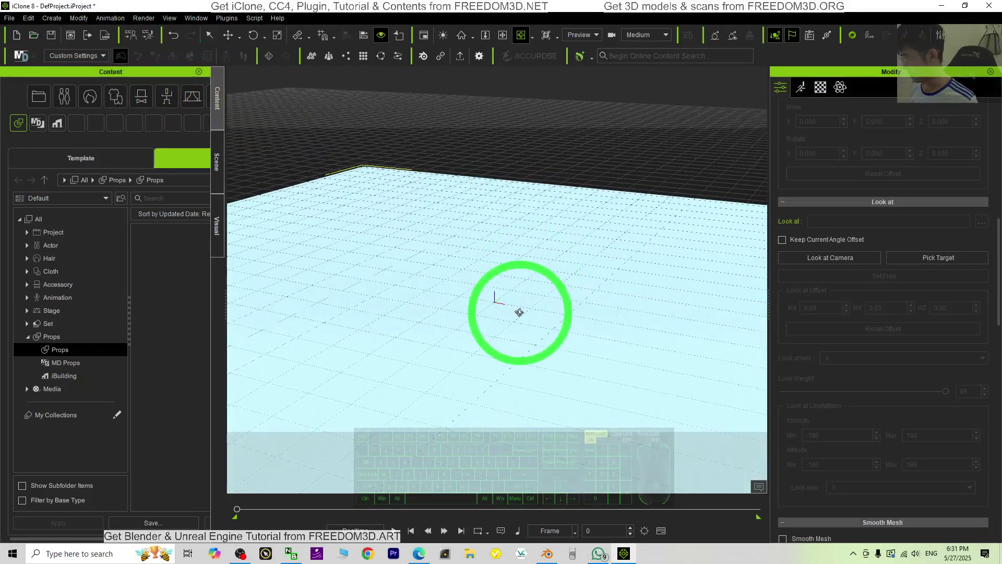
middle_drag(520, 312, 536, 268)
Step: Switch off the default Key, Side and Back lights in the scene
click(217, 161)
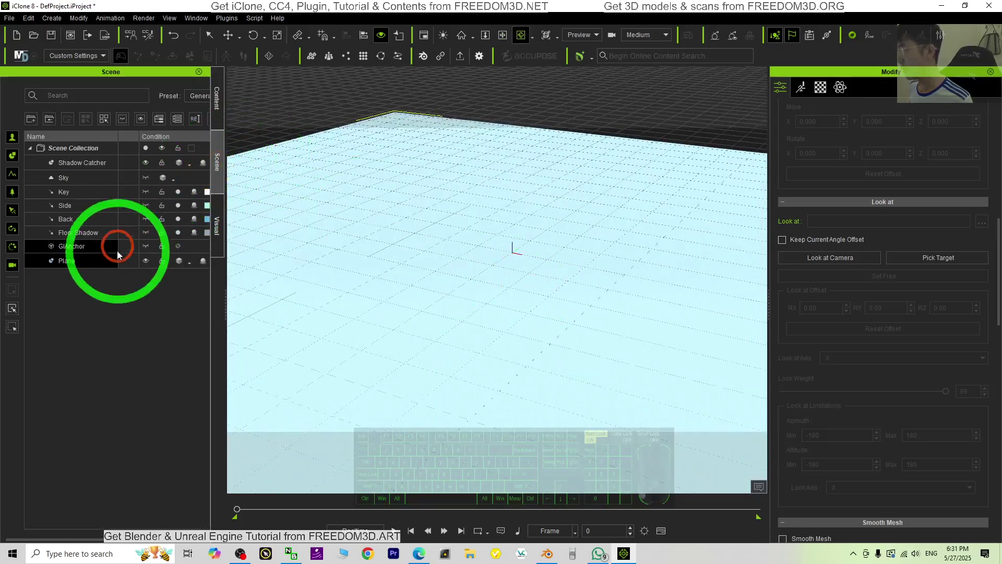
click(171, 192)
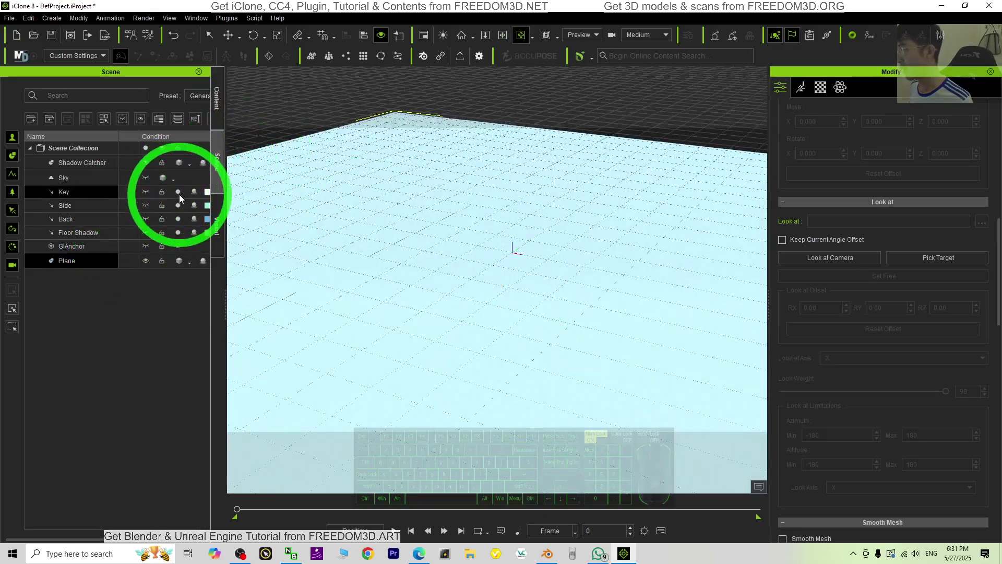
click(178, 192)
click(178, 205)
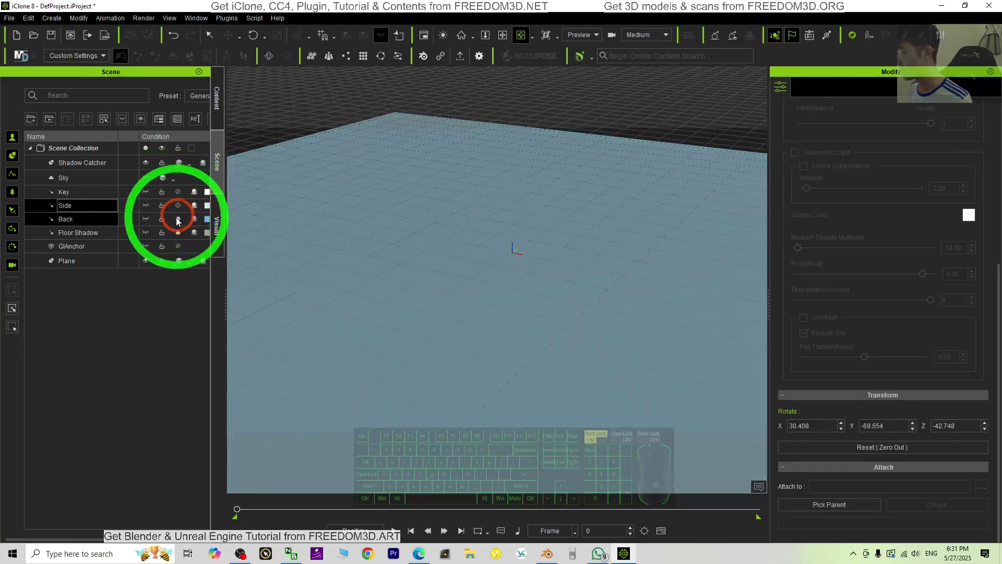
click(177, 218)
click(178, 233)
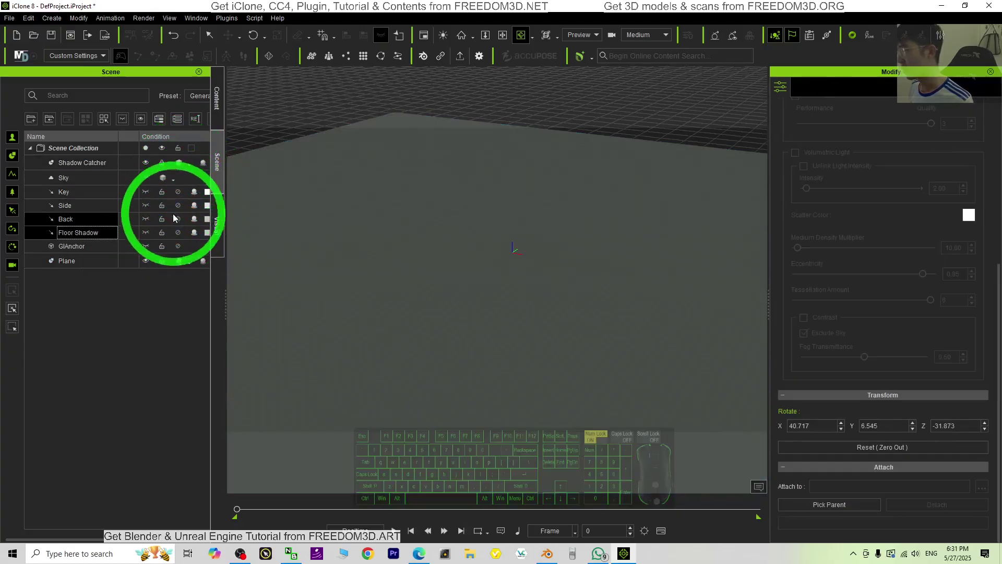
click(178, 230)
drag(521, 235, 540, 250)
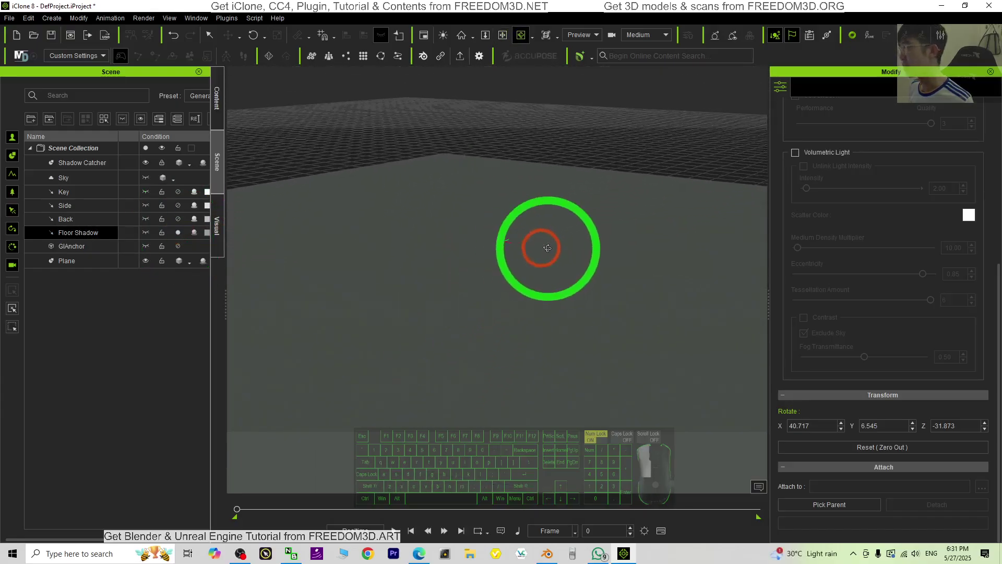
Step: Add a spotlight and move it down and further inward over the plane so it lights the surface
click(53, 18)
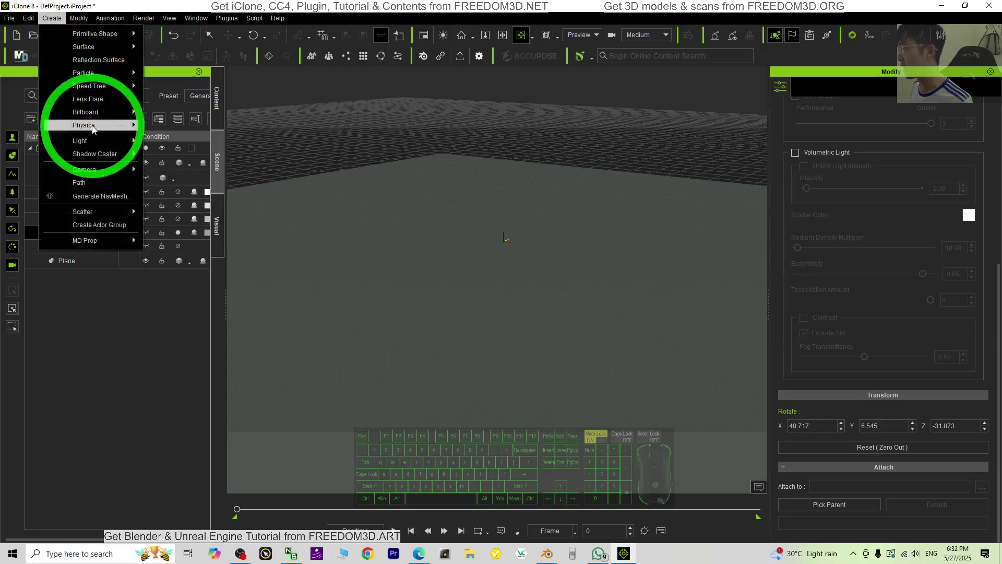
mouse_move(84, 140)
click(203, 154)
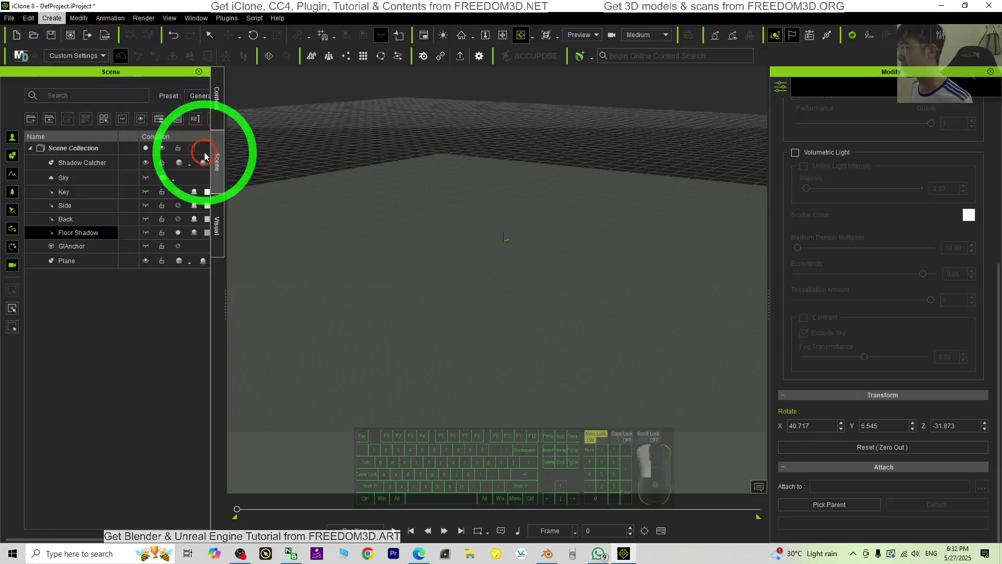
drag(527, 224, 566, 264)
click(440, 186)
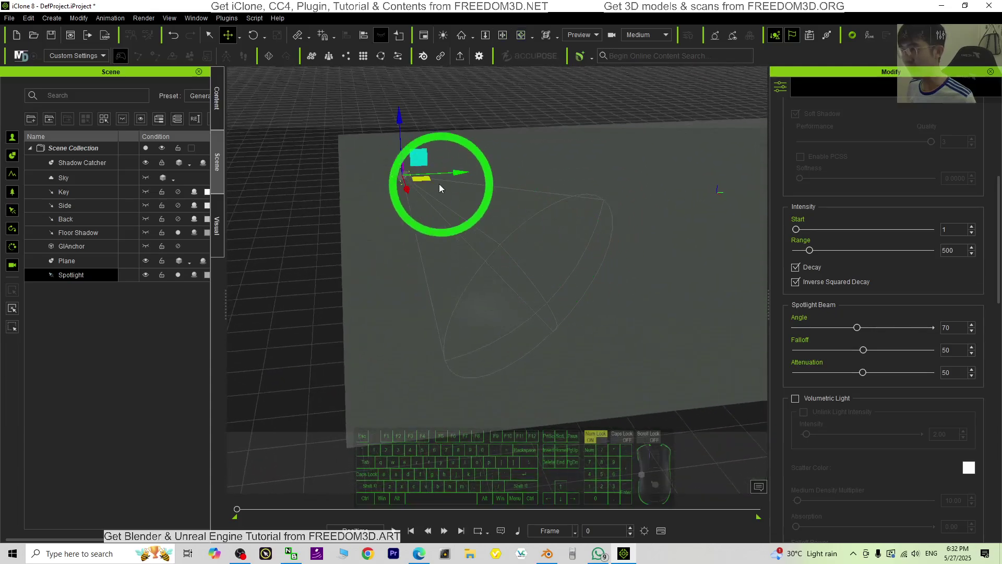
drag(425, 161, 492, 219)
Step: Raise the spotlight's Multiplier to the maximum of 100
scroll(896, 278, up, 5)
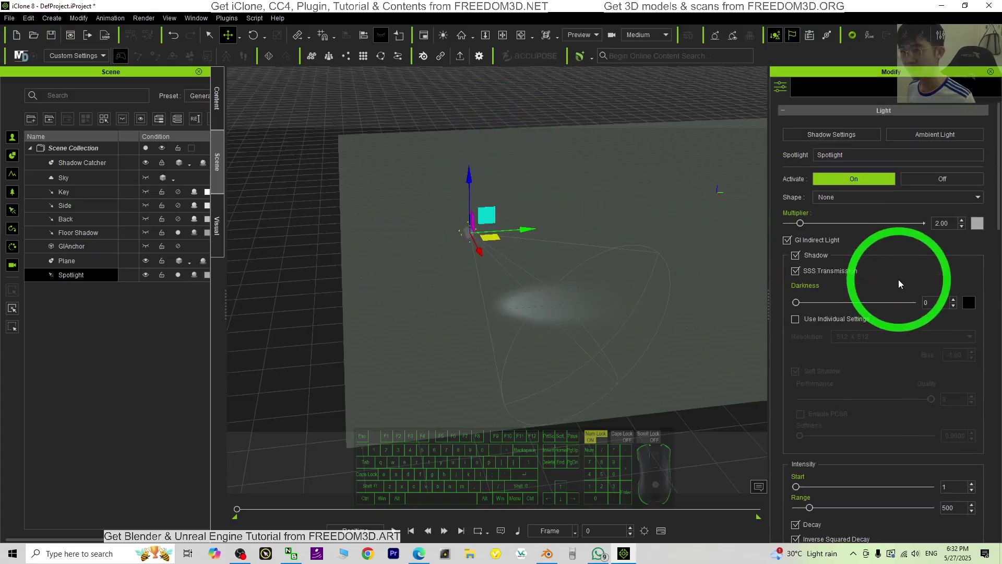
drag(799, 223, 661, 184)
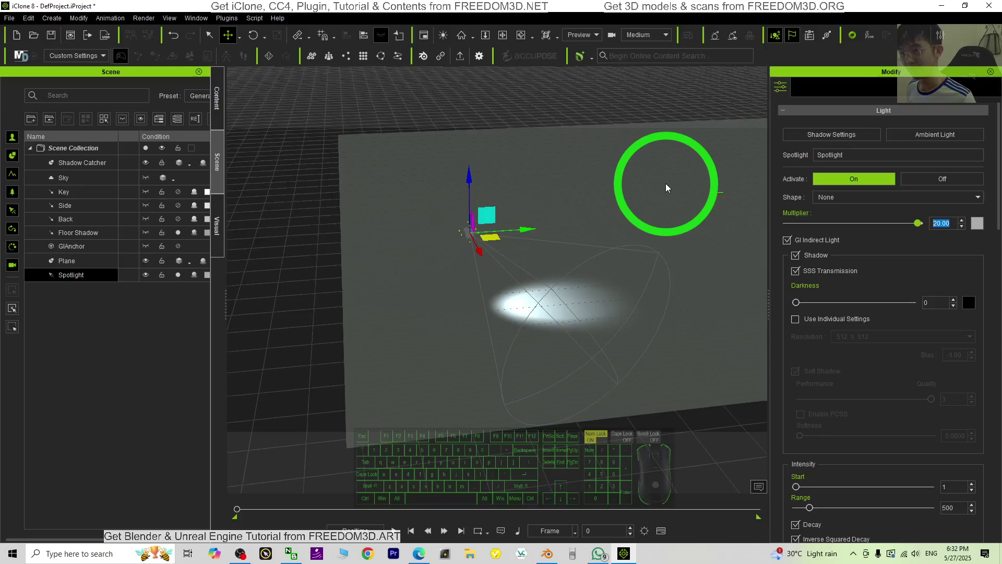
text(500)
key(Return)
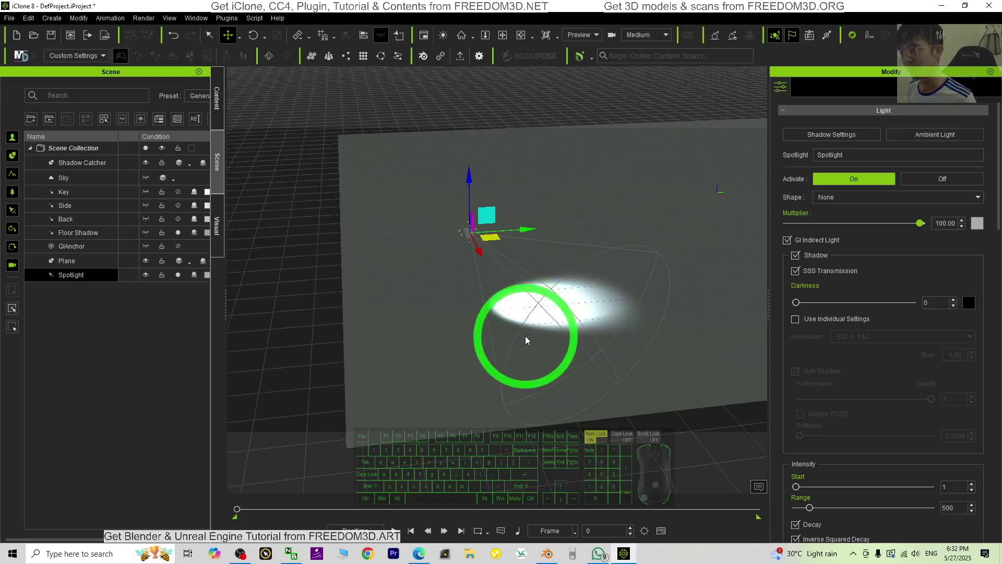
drag(586, 320, 554, 305)
right_drag(554, 305, 572, 301)
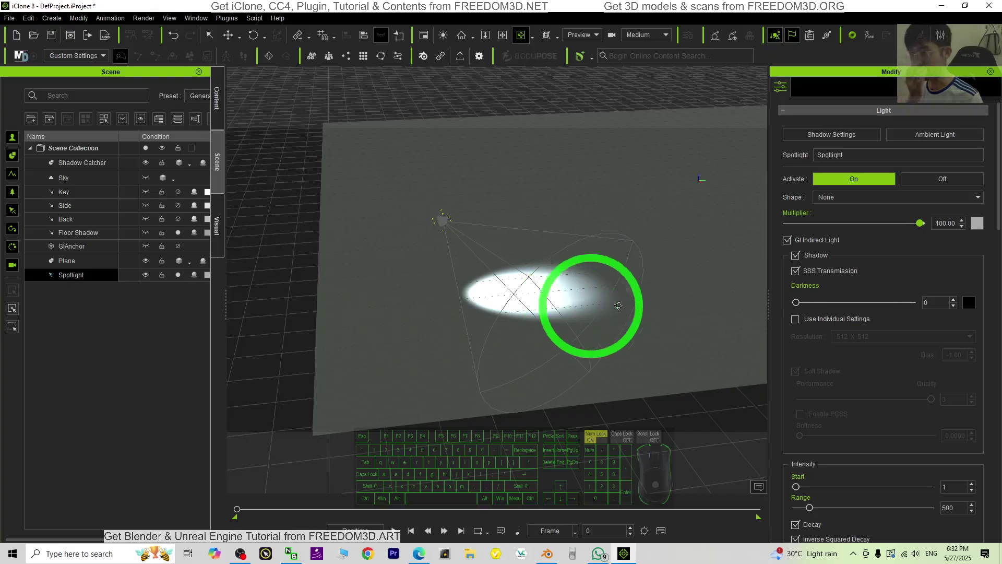
Step: Narrow the spotlight beam's Angle to 1 for a thin laser-like spot
scroll(903, 293, down, 3)
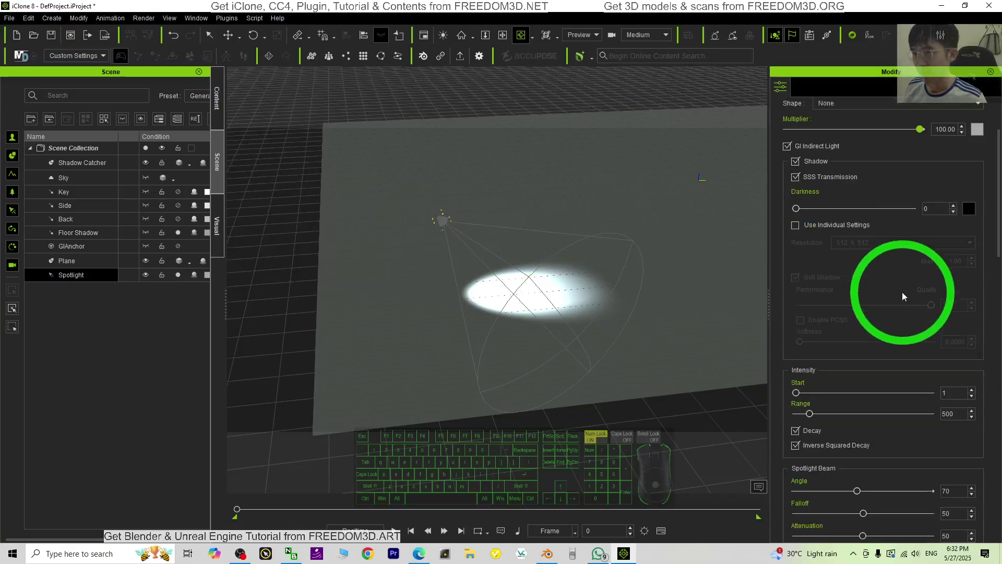
scroll(901, 290, down, 4)
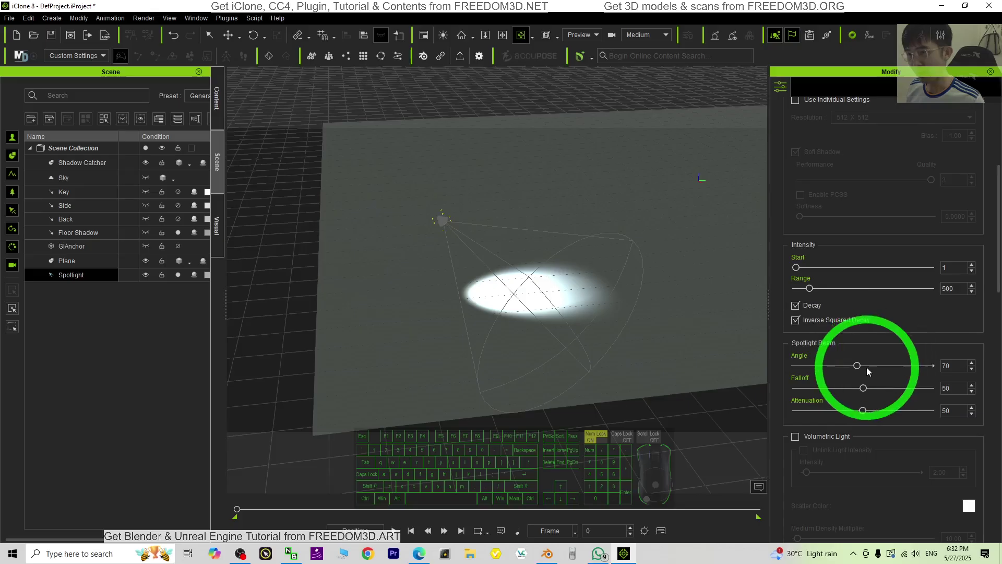
drag(867, 369, 807, 369)
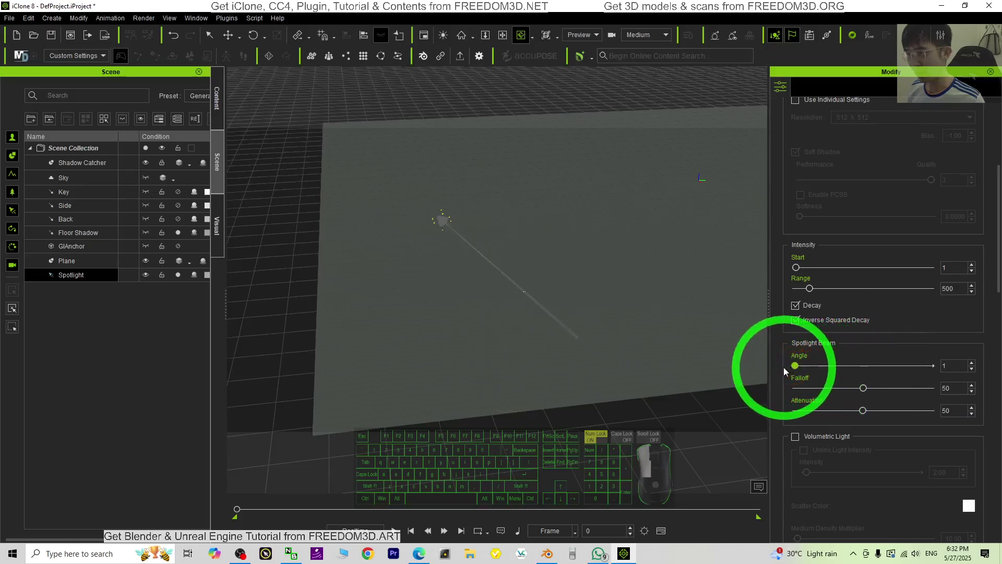
mouse_move(593, 358)
middle_down()
mouse_move(492, 374)
mouse_move(554, 320)
mouse_move(640, 330)
mouse_move(593, 354)
middle_up()
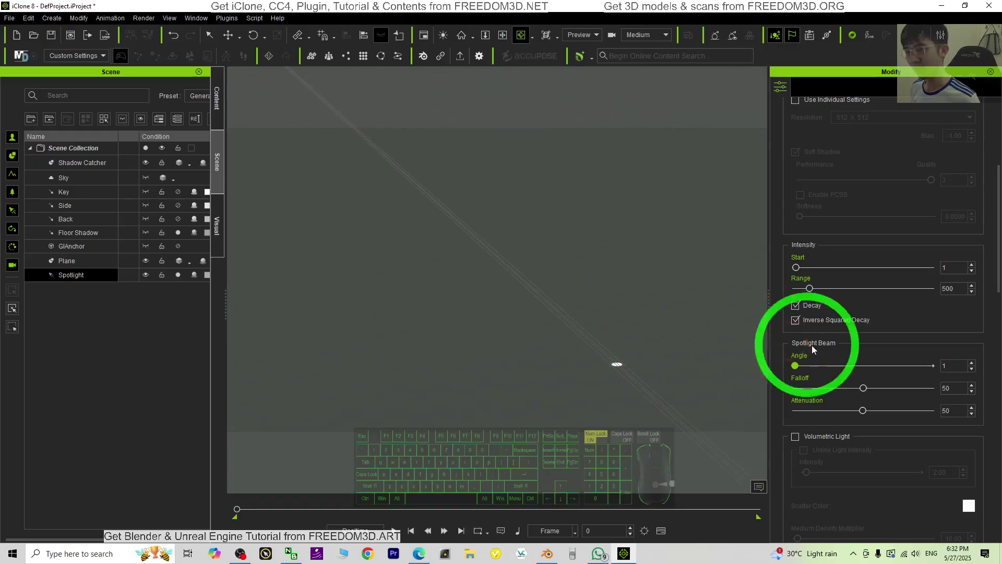
drag(795, 365, 911, 364)
Step: Change the spotlight's light colour to bright green (#00ff00)
scroll(911, 323, down, 10)
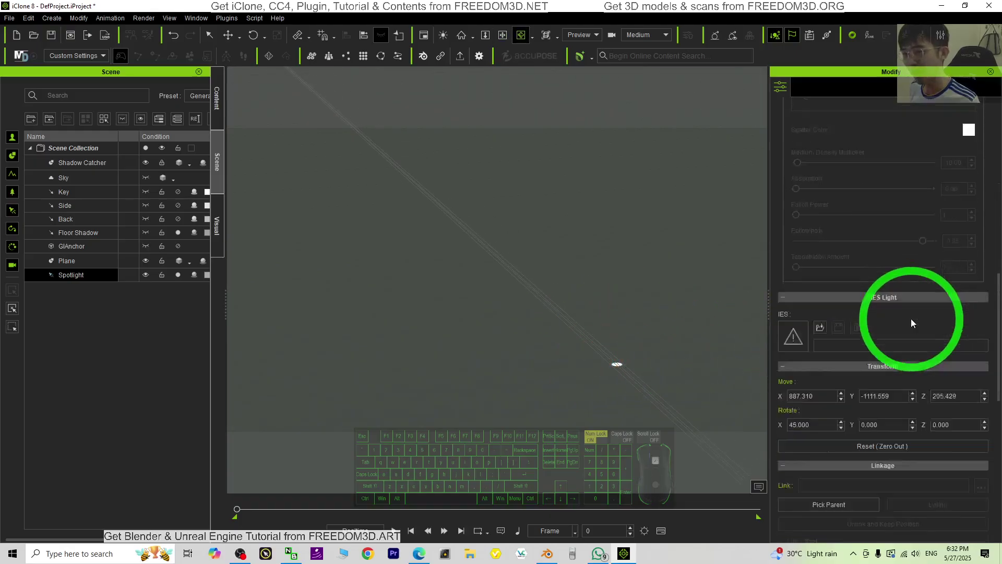
scroll(912, 323, up, 8)
middle_drag(676, 409, 600, 291)
scroll(943, 332, up, 4)
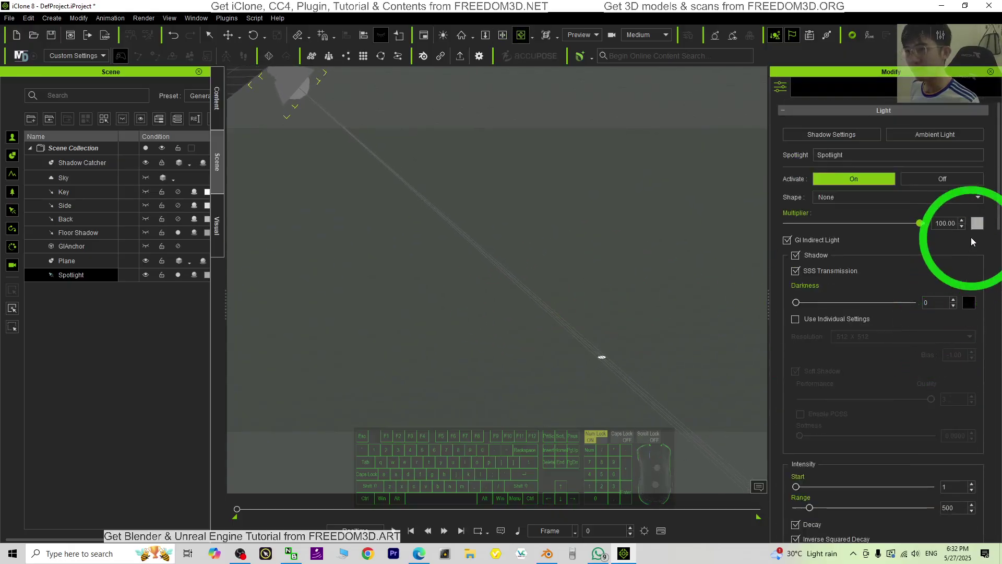
click(977, 225)
drag(495, 168, 363, 210)
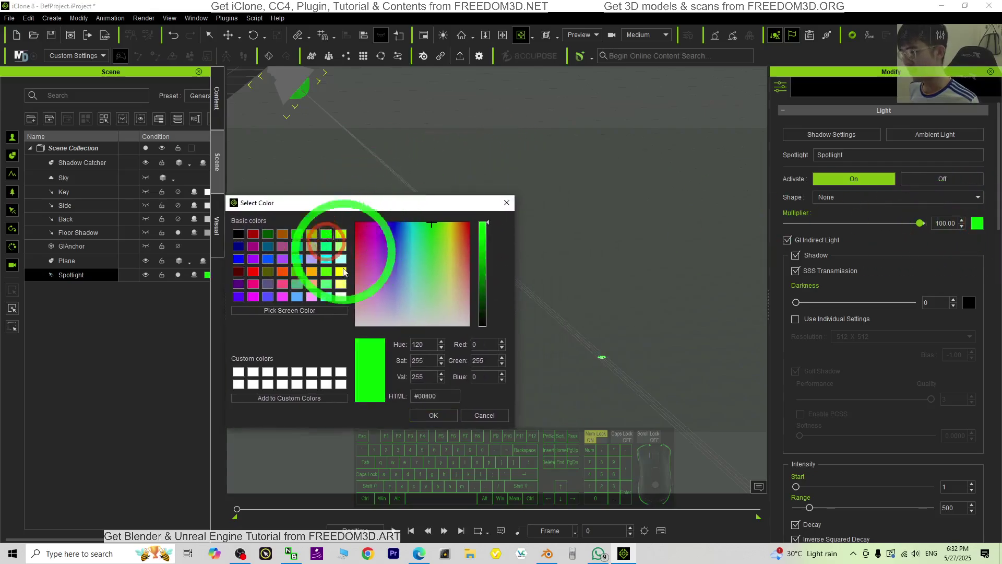
click(434, 415)
Step: Set the spotlight beam's Falloff to 43
middle_drag(689, 374, 673, 375)
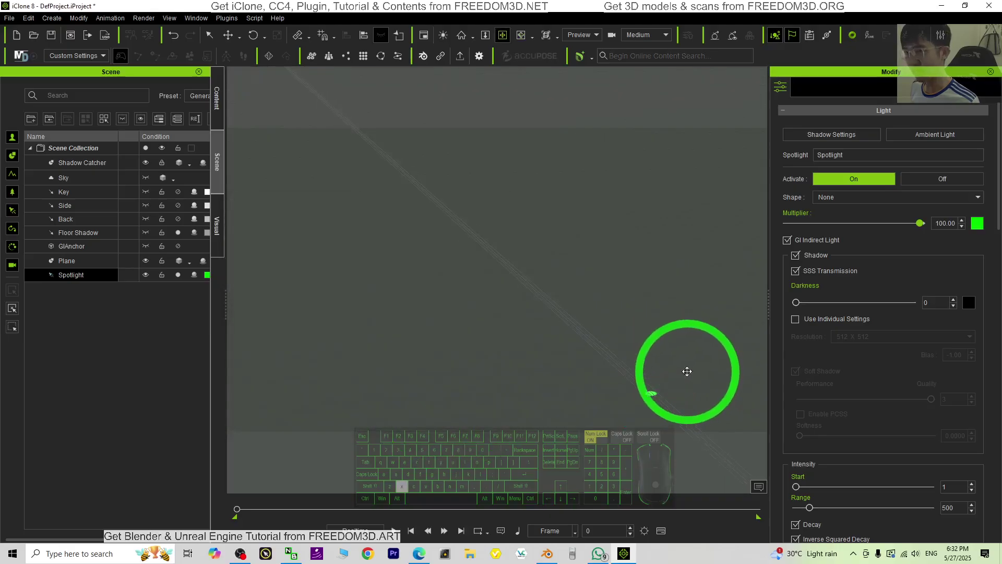
drag(687, 371, 624, 306)
scroll(923, 310, down, 5)
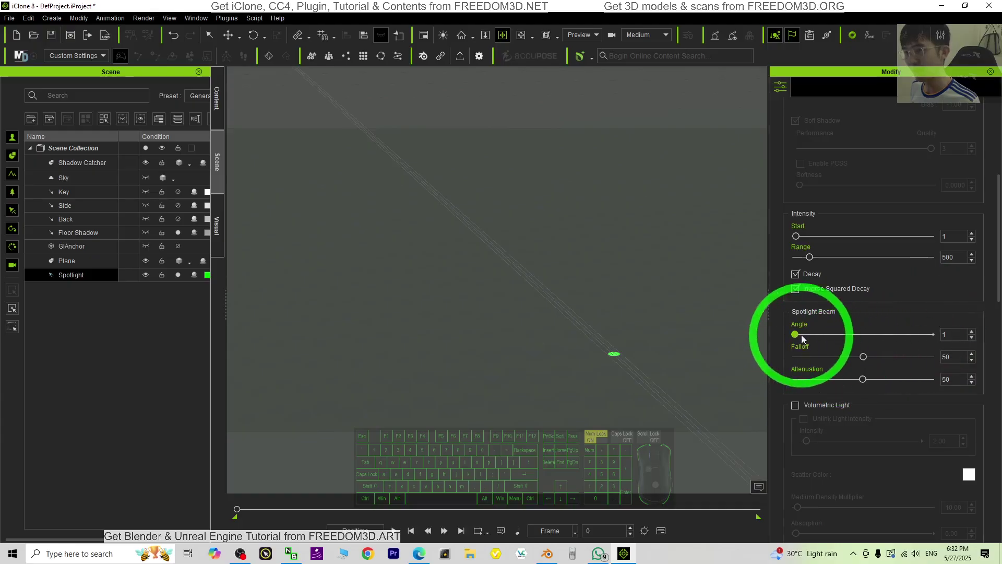
drag(863, 358, 952, 373)
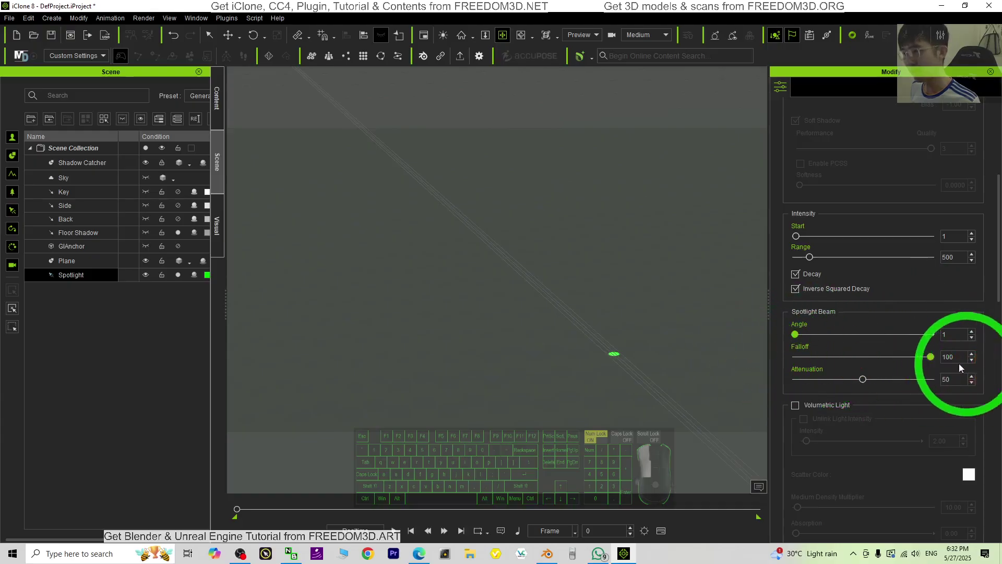
drag(804, 336, 753, 326)
scroll(941, 336, down, 2)
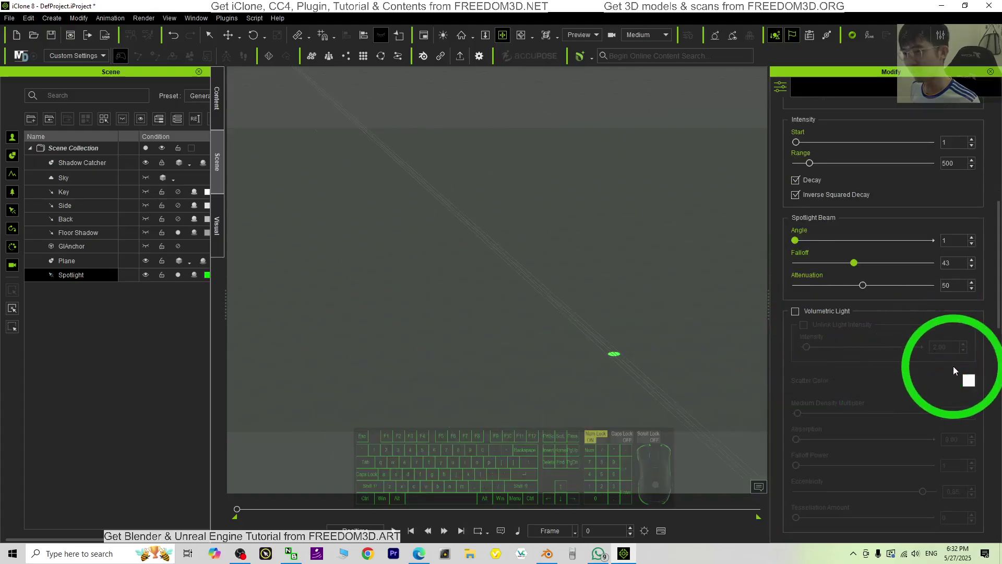
Step: Enable Volumetric Light on the spotlight and raise its Medium Density Multiplier to 999.99
scroll(954, 365, up, 1)
click(795, 343)
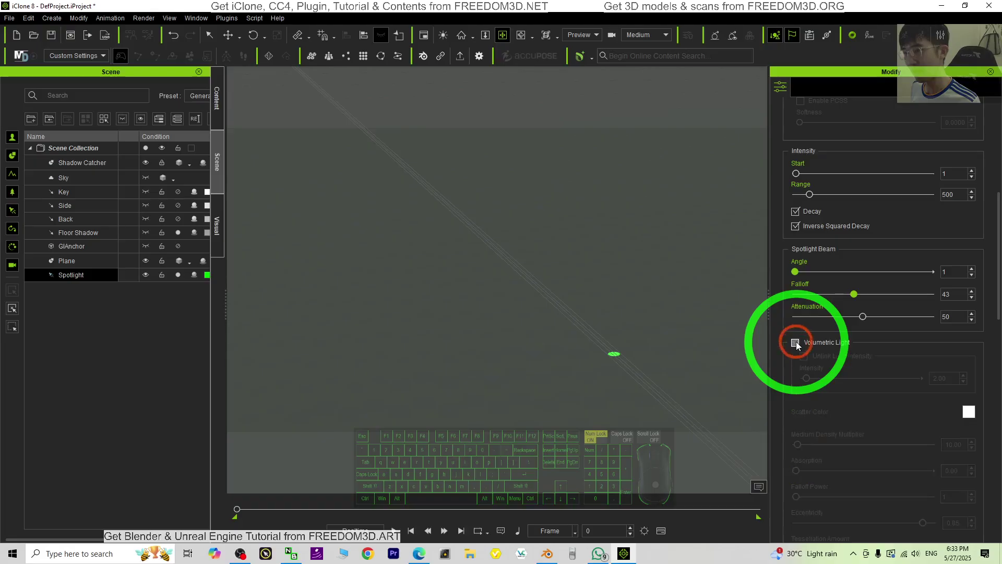
click(796, 342)
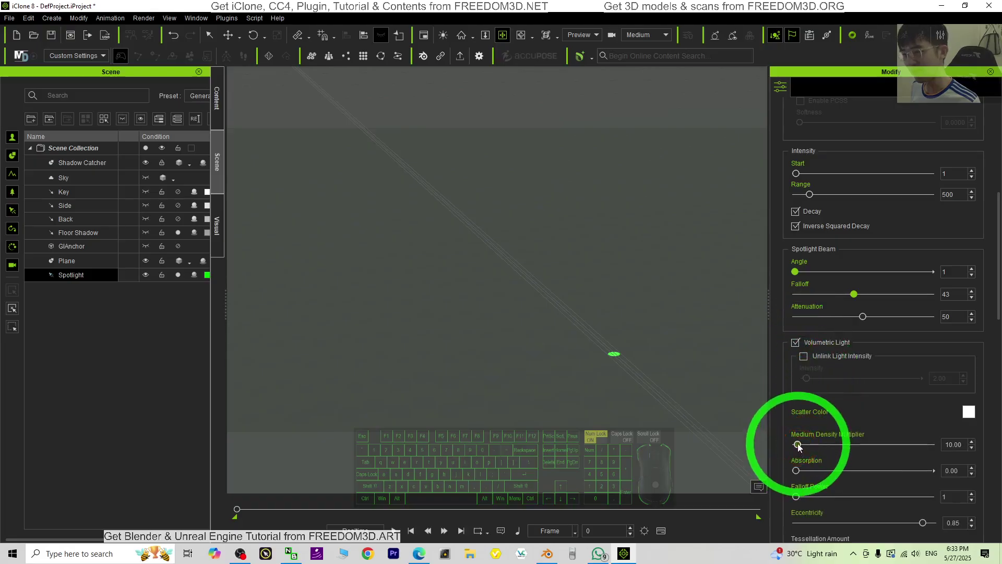
drag(799, 445, 935, 458)
drag(647, 323, 608, 316)
key(e)
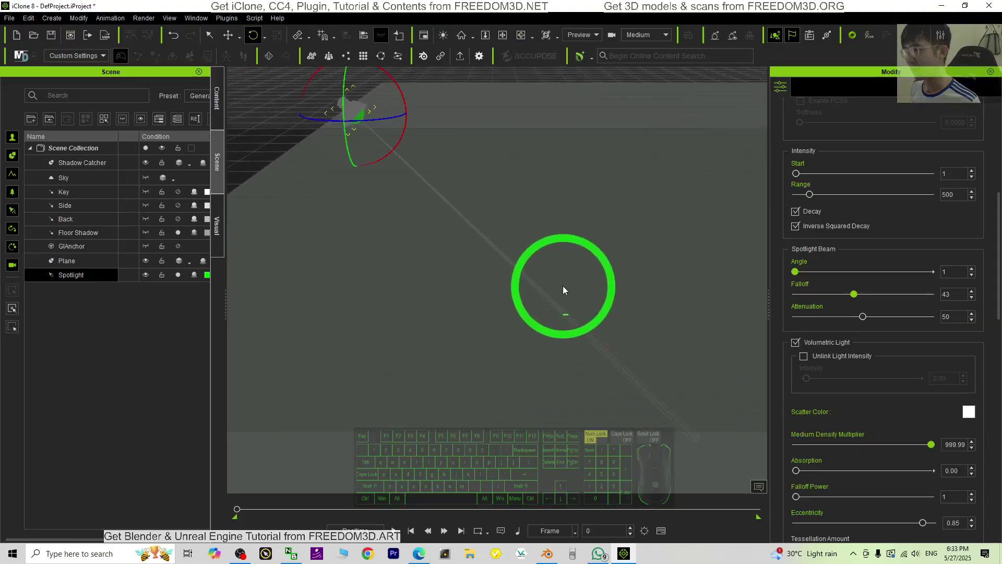
mouse_move(563, 289)
mouse_down()
mouse_move(678, 316)
mouse_move(521, 277)
mouse_move(479, 224)
mouse_move(561, 279)
mouse_up()
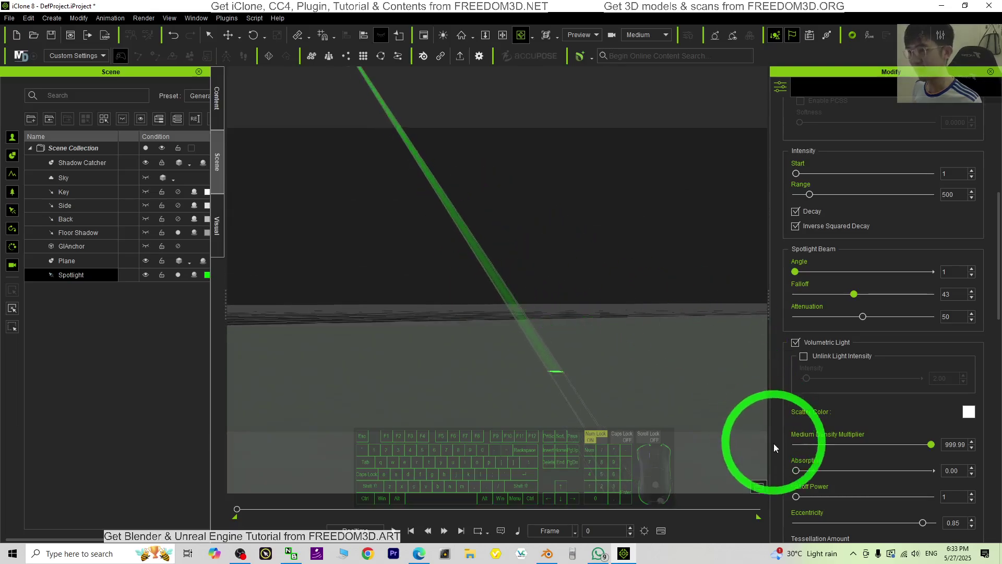
Step: Set the spotlight beam's Angle to 1, Falloff to 34 and Attenuation to 36
mouse_move(796, 471)
mouse_down()
mouse_move(967, 470)
mouse_move(748, 449)
mouse_move(802, 458)
mouse_up()
drag(797, 497, 722, 505)
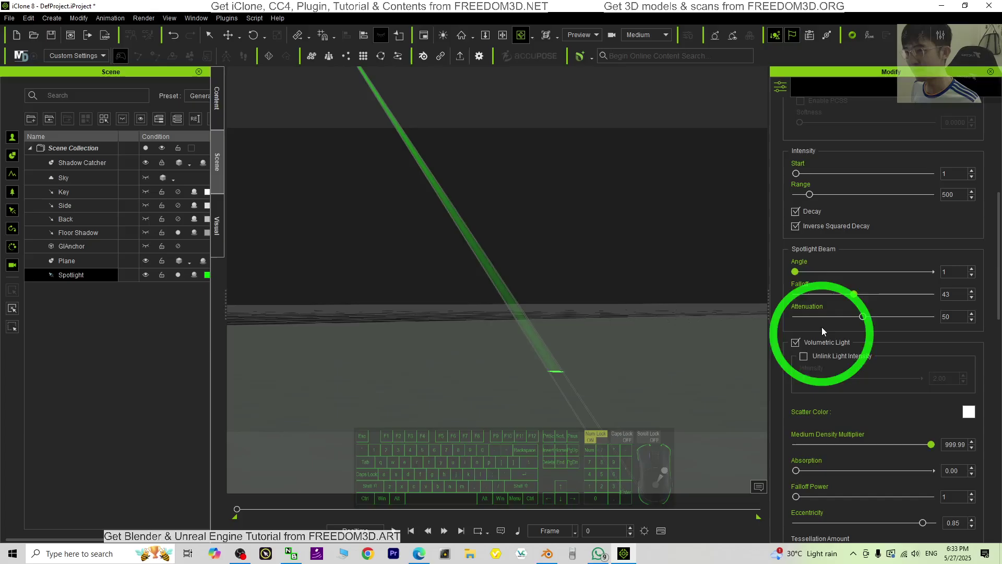
drag(854, 294, 818, 303)
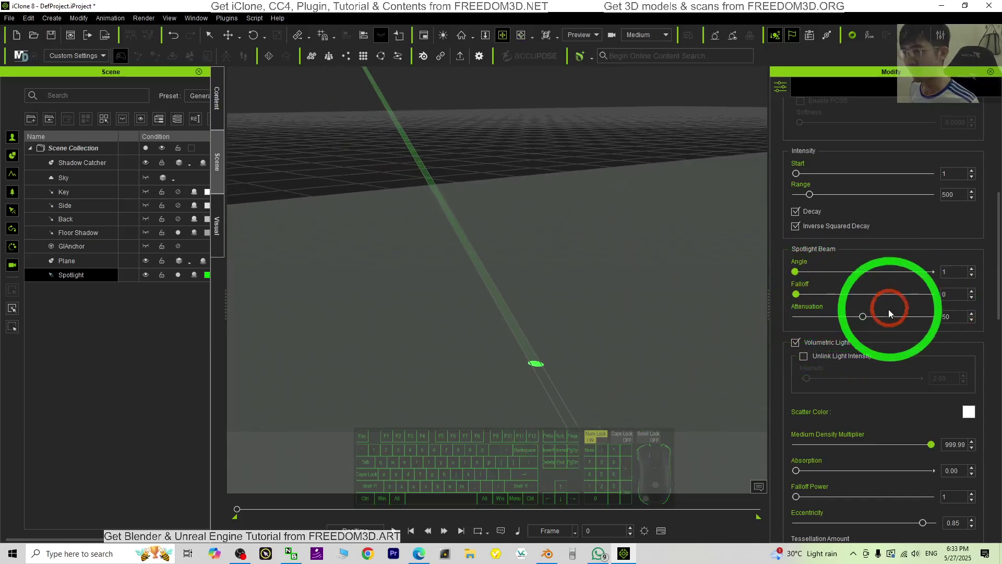
drag(800, 296, 842, 293)
drag(795, 273, 797, 277)
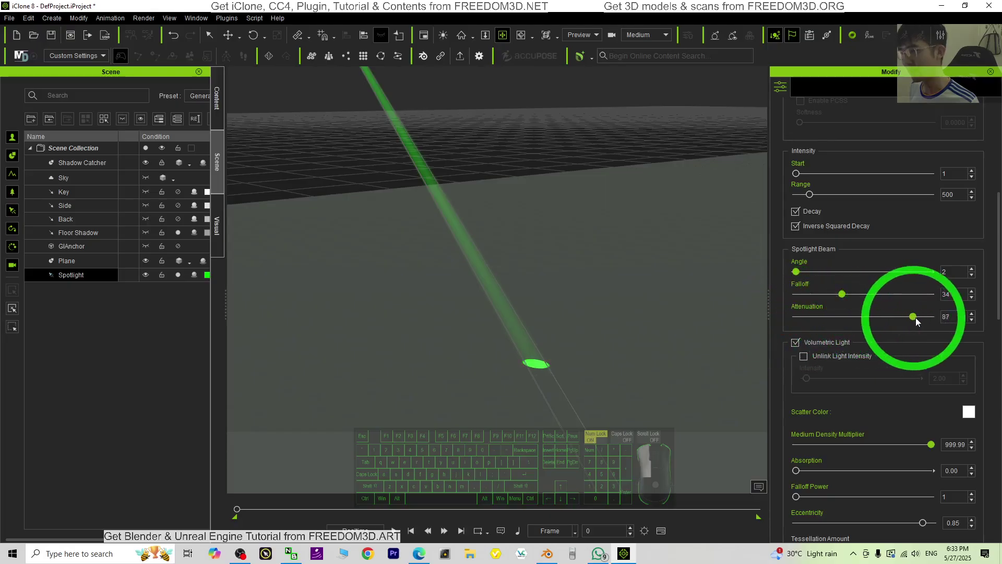
drag(841, 325, 844, 319)
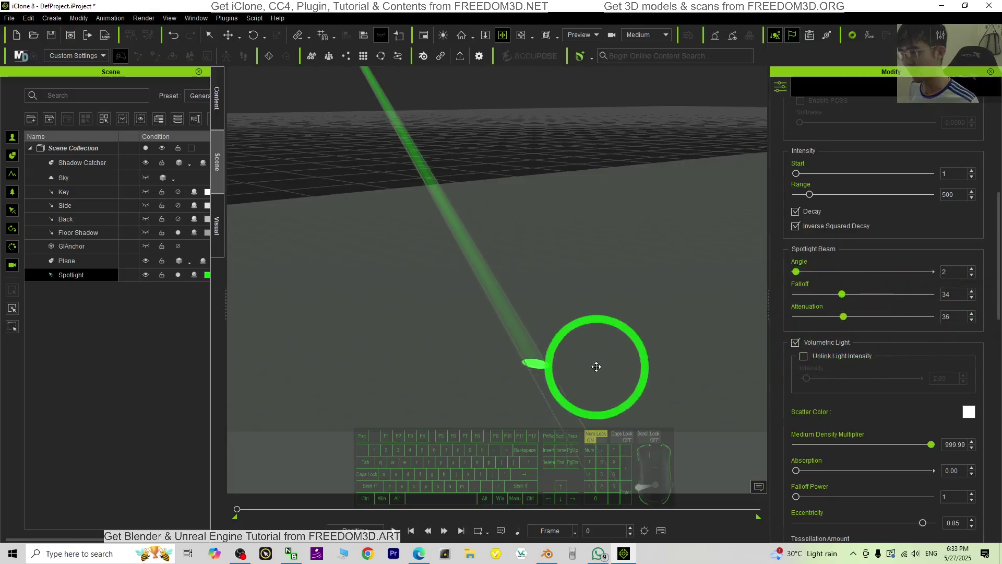
right_drag(542, 380, 654, 281)
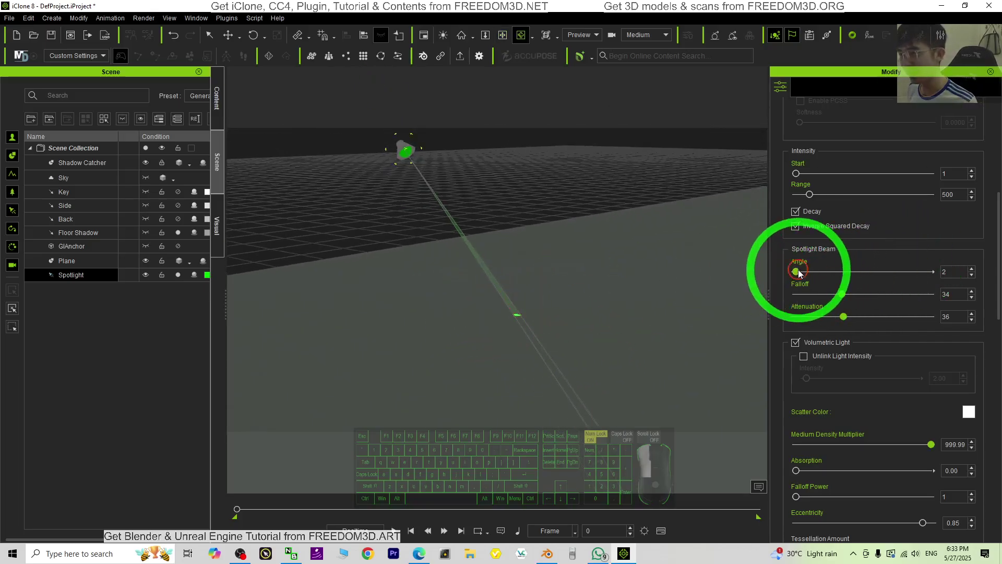
drag(799, 273, 795, 272)
scroll(600, 347, up, 5)
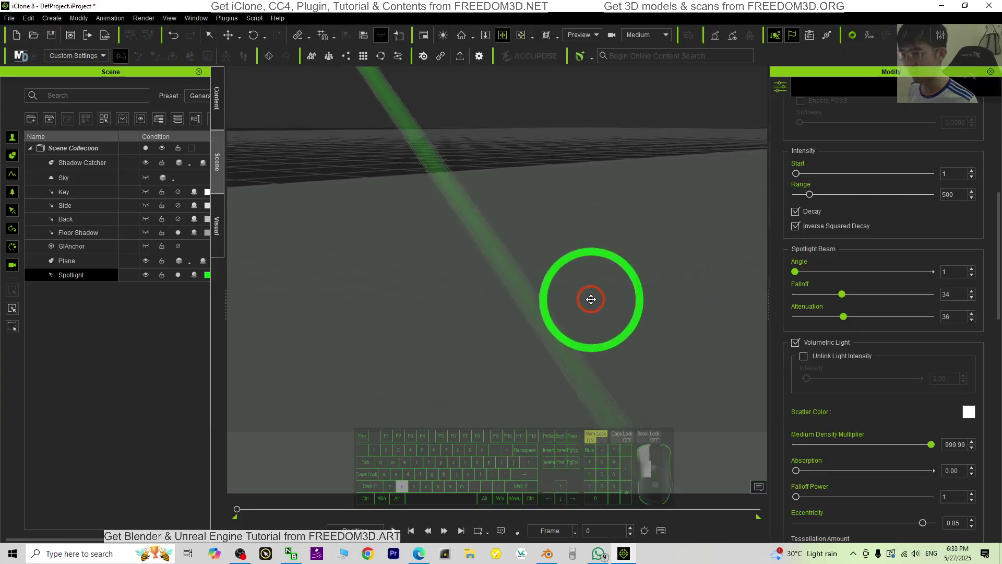
right_drag(591, 299, 555, 228)
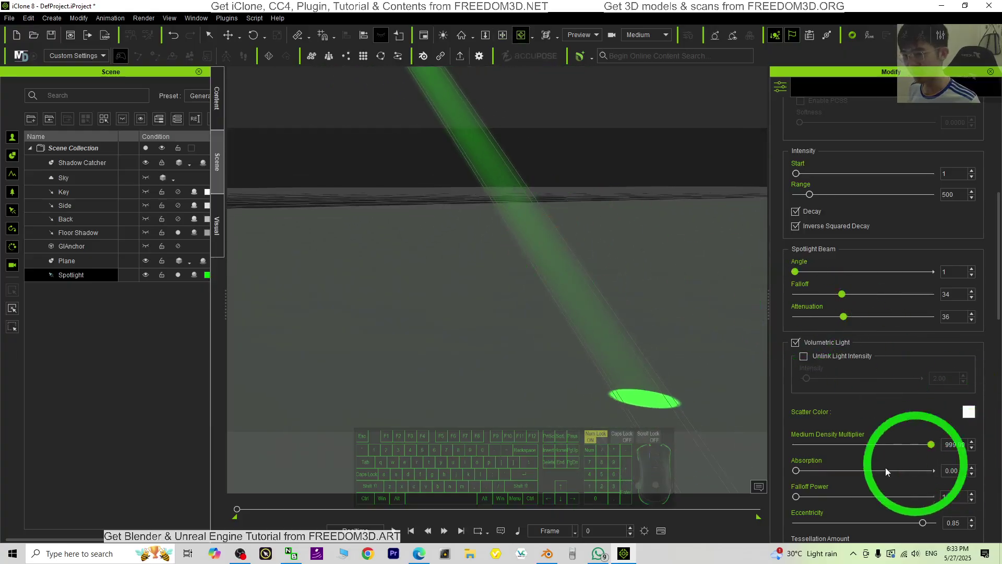
Step: Try the volumetric light's Falloff Power at 100, and return it to 1
drag(796, 496, 998, 483)
mouse_move(637, 303)
right_down()
mouse_move(707, 331)
mouse_move(619, 259)
mouse_move(723, 398)
mouse_move(425, 201)
right_up()
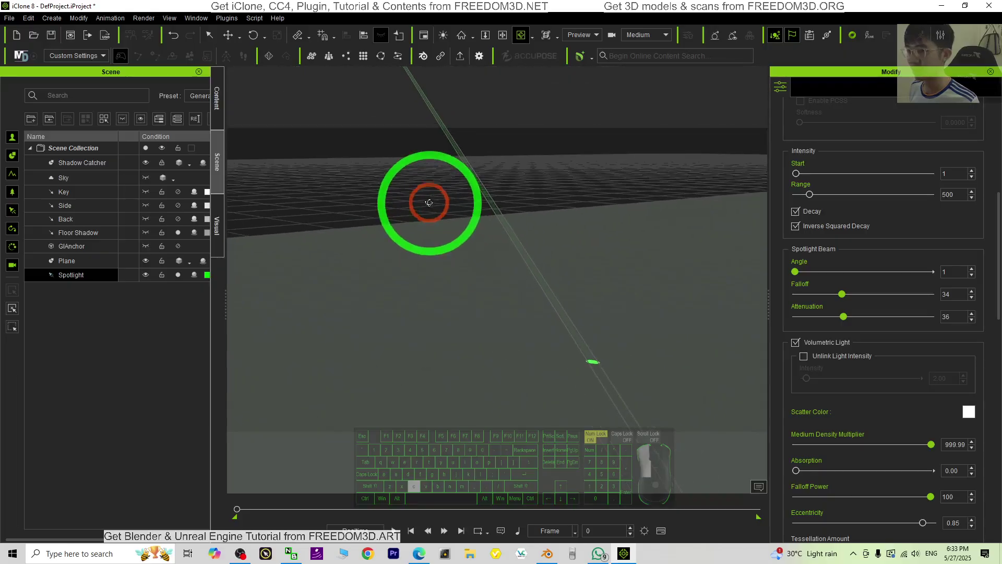
drag(931, 496, 728, 465)
mouse_move(728, 465)
right_down()
mouse_move(660, 448)
mouse_move(649, 347)
mouse_move(664, 345)
mouse_move(633, 318)
mouse_move(591, 329)
mouse_move(569, 292)
mouse_move(559, 308)
mouse_move(614, 340)
right_up()
key(x)
scroll(611, 351, up, 3)
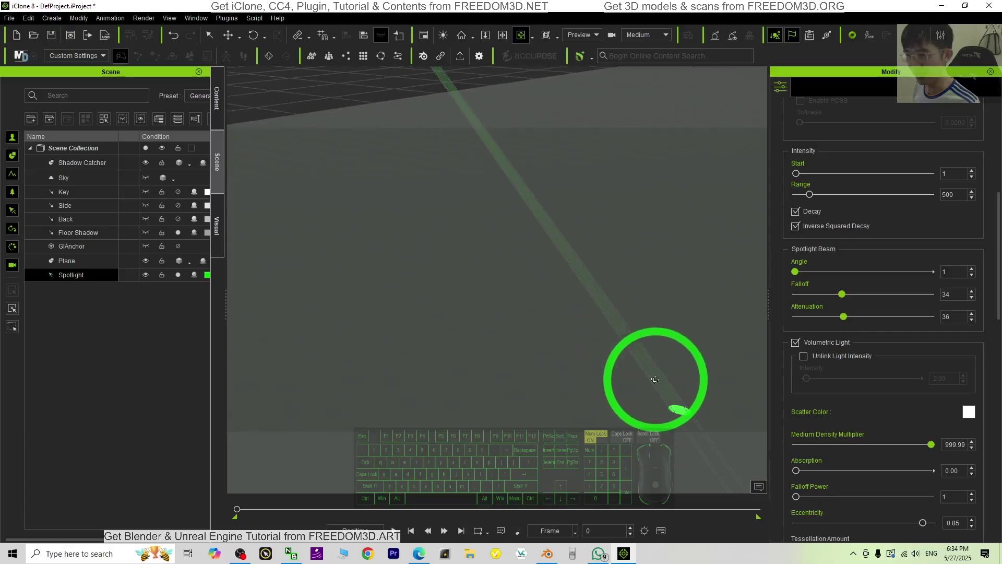
middle_drag(671, 381, 622, 318)
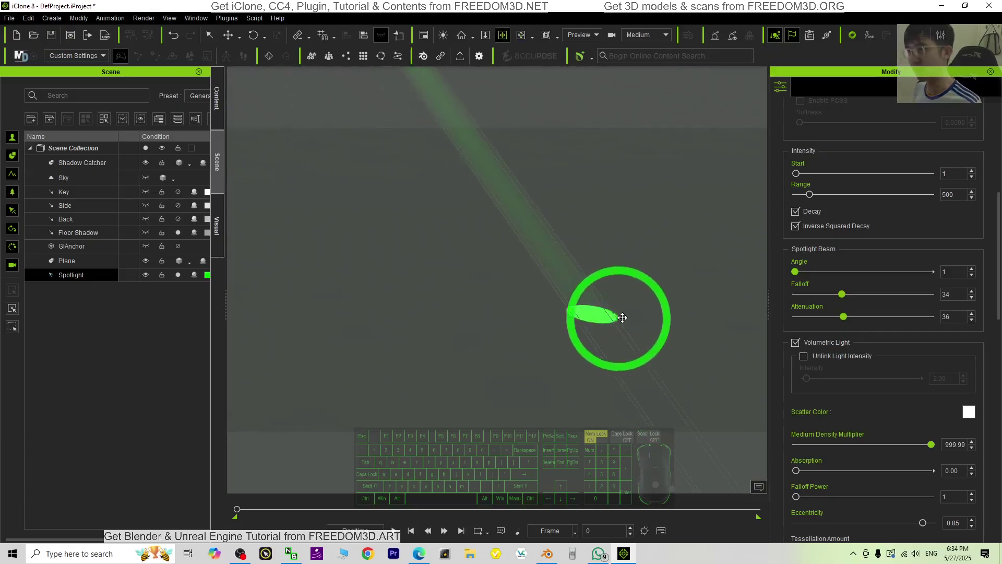
drag(622, 317, 538, 313)
Step: Extend the spotlight's intensity Range to 645
scroll(918, 280, up, 5)
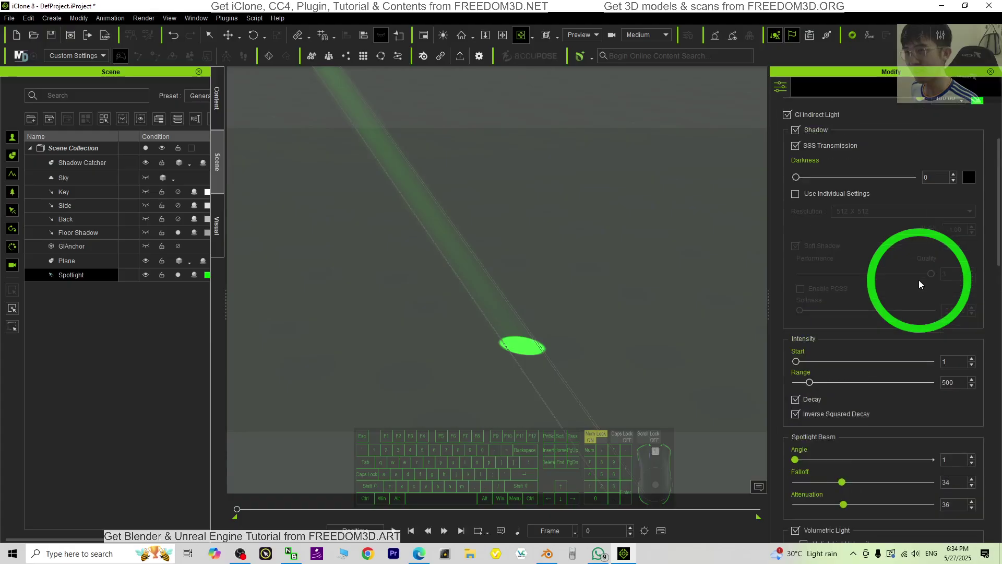
scroll(919, 280, down, 3)
scroll(912, 316, up, 2)
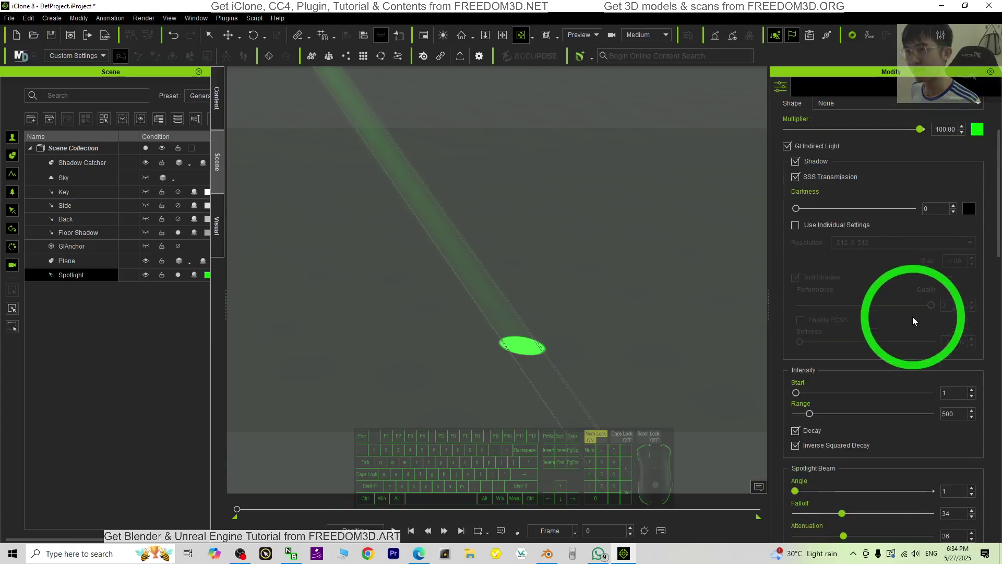
scroll(912, 316, down, 4)
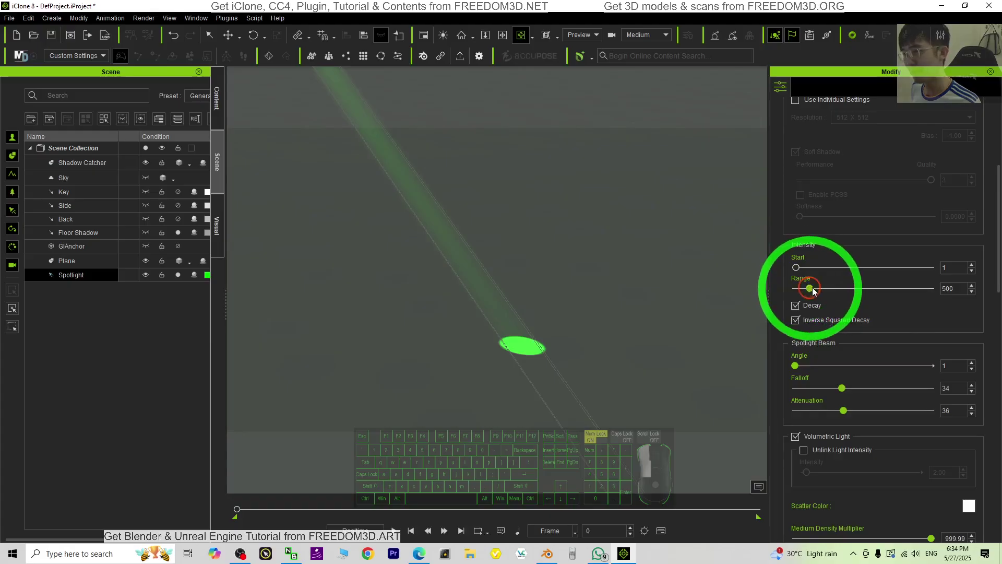
drag(810, 289, 814, 288)
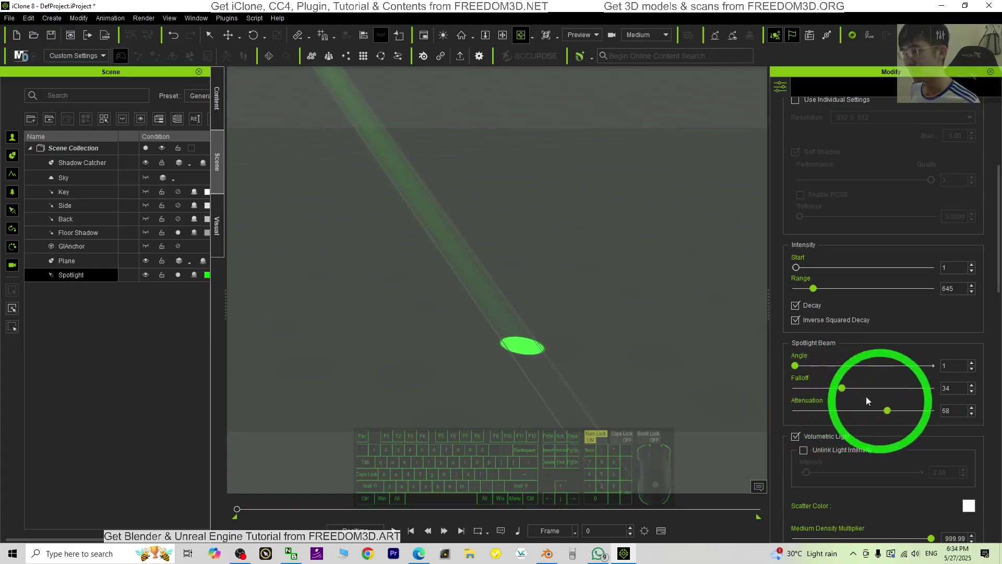
Step: Set the spotlight beam's Falloff to 38 and Attenuation to 18
drag(796, 388, 909, 388)
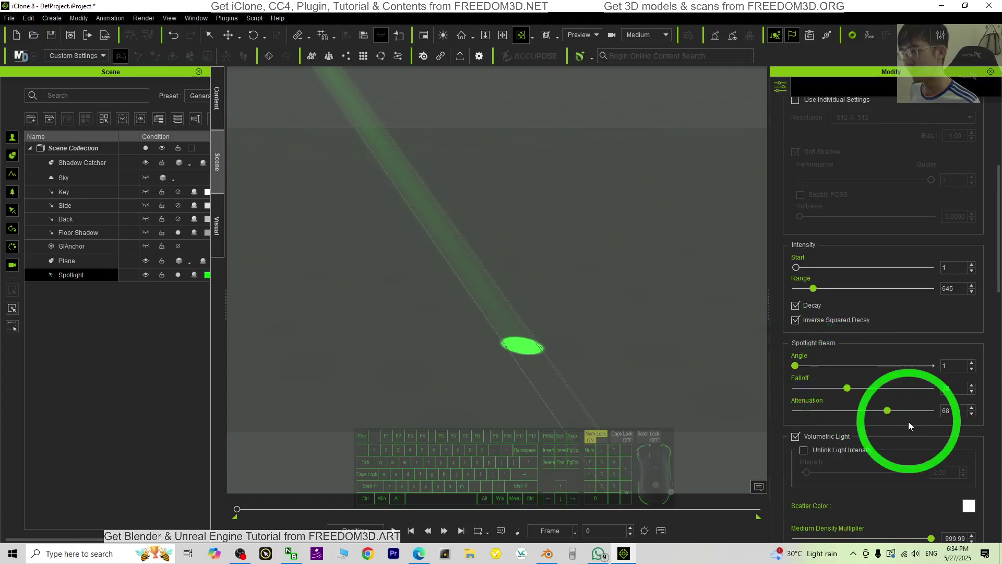
drag(890, 415, 801, 410)
click(511, 287)
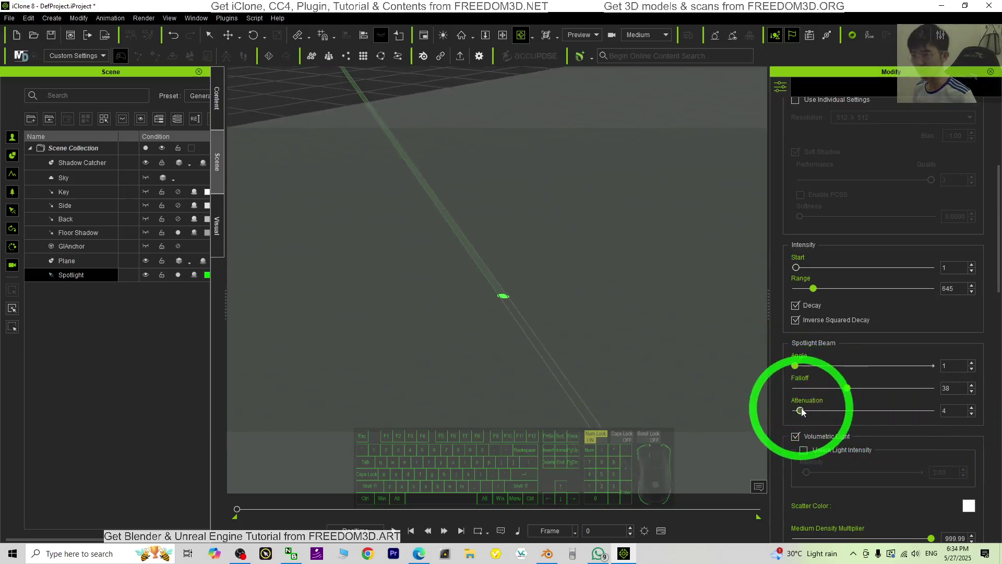
right_drag(530, 320, 579, 313)
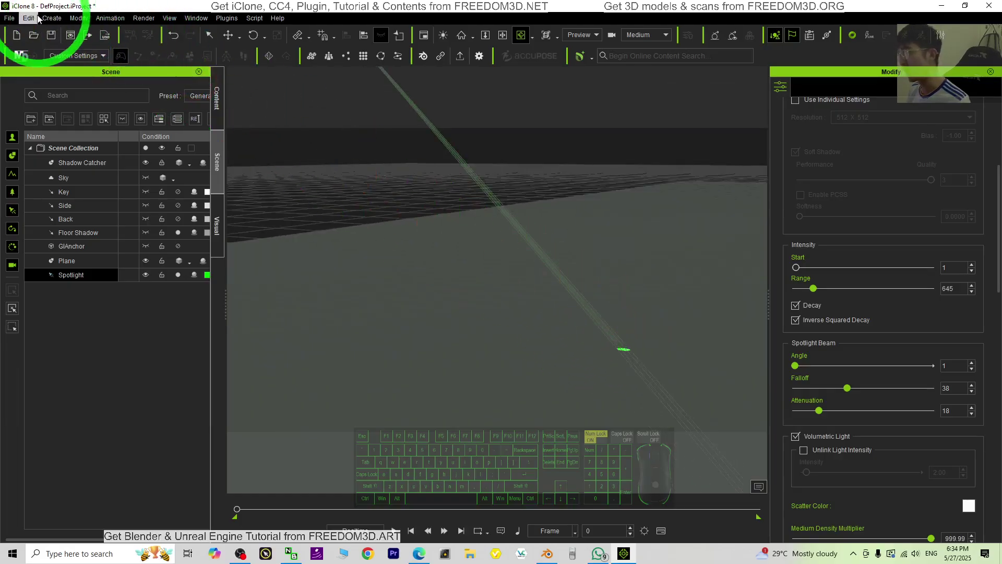
Step: Examine the volumetric beam and its spot on the plane from several angles and distances
right_drag(562, 173, 635, 299)
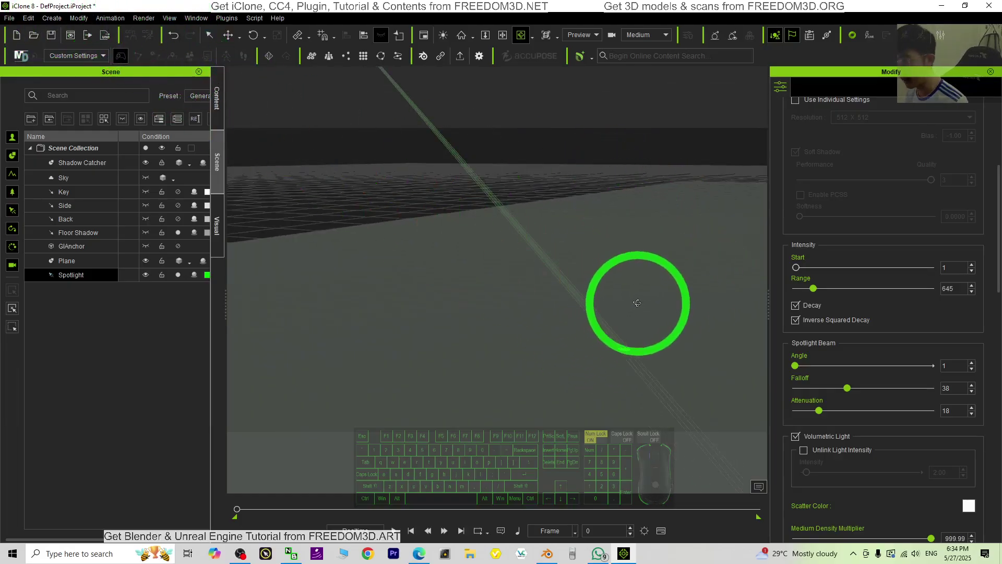
right_drag(627, 357, 112, 40)
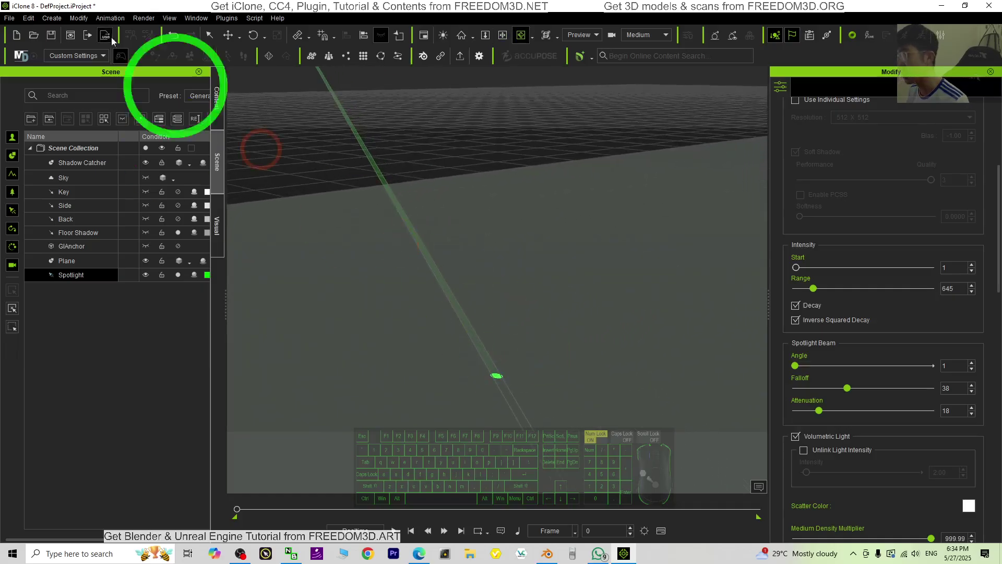
scroll(470, 222, down, 3)
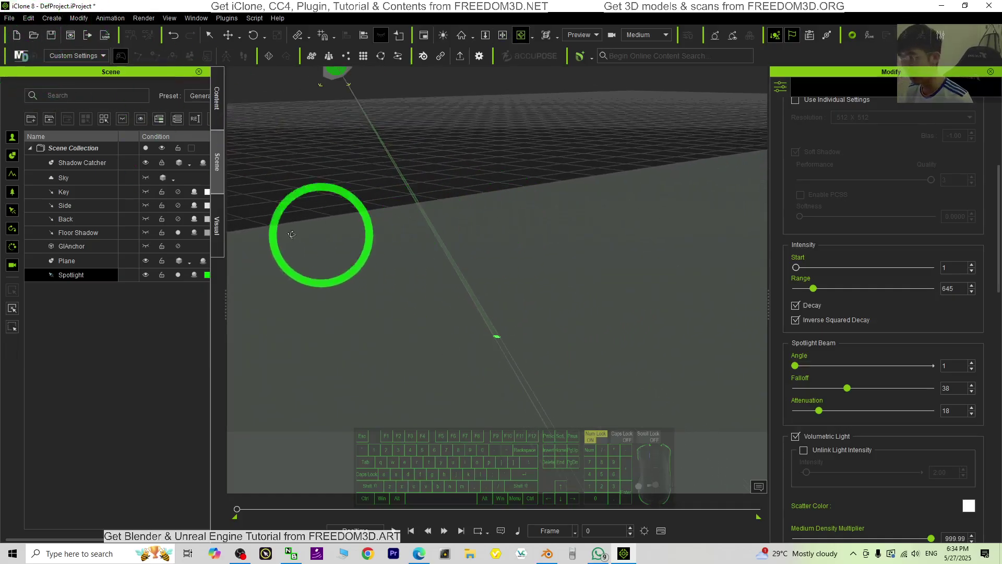
key(x)
drag(577, 271, 696, 331)
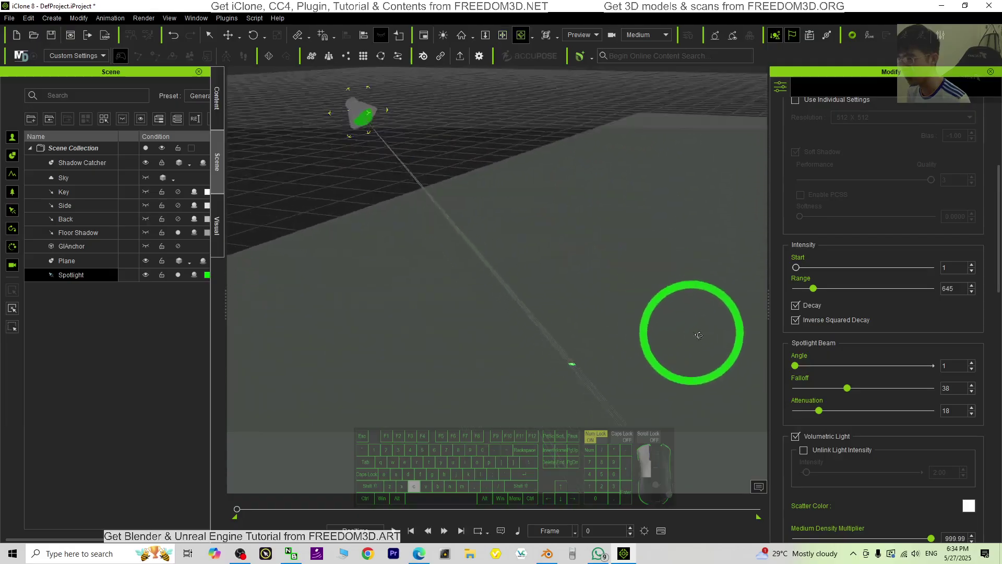
scroll(682, 370, up, 3)
key(c)
drag(675, 385, 649, 357)
drag(628, 279, 483, 275)
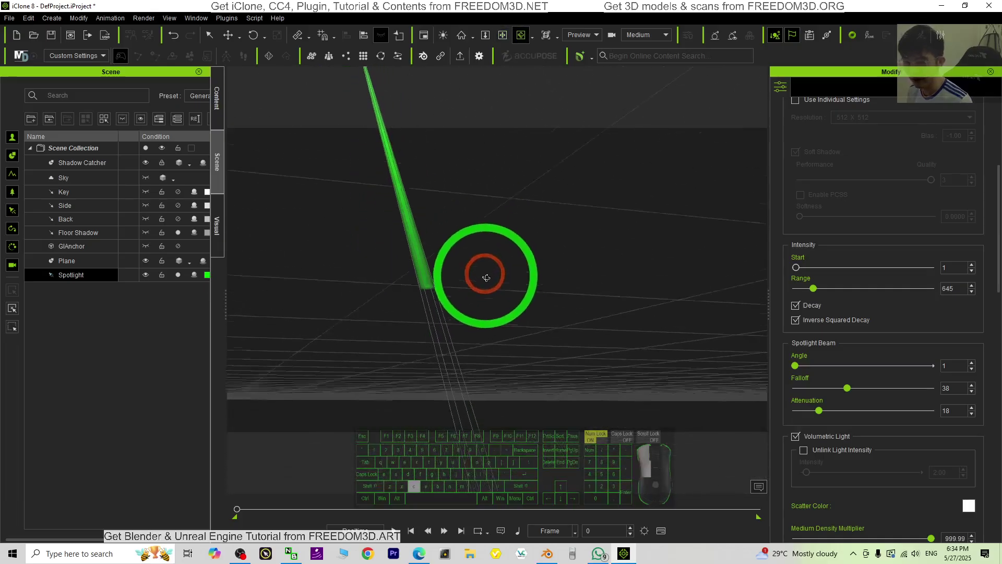
scroll(921, 406, down, 4)
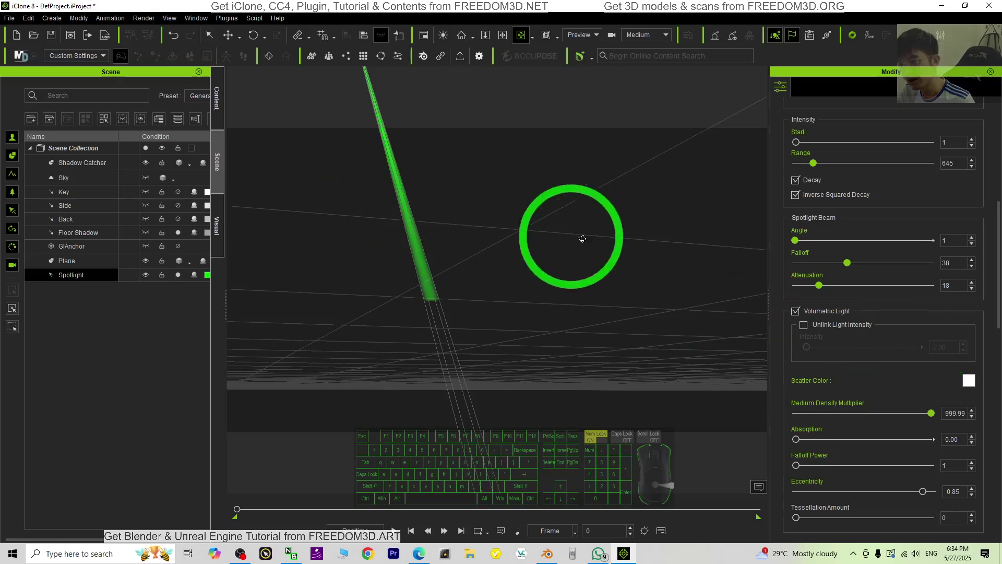
Step: Change the spotlight's light colour to violet-blue (#2b00ff)
scroll(922, 319, up, 10)
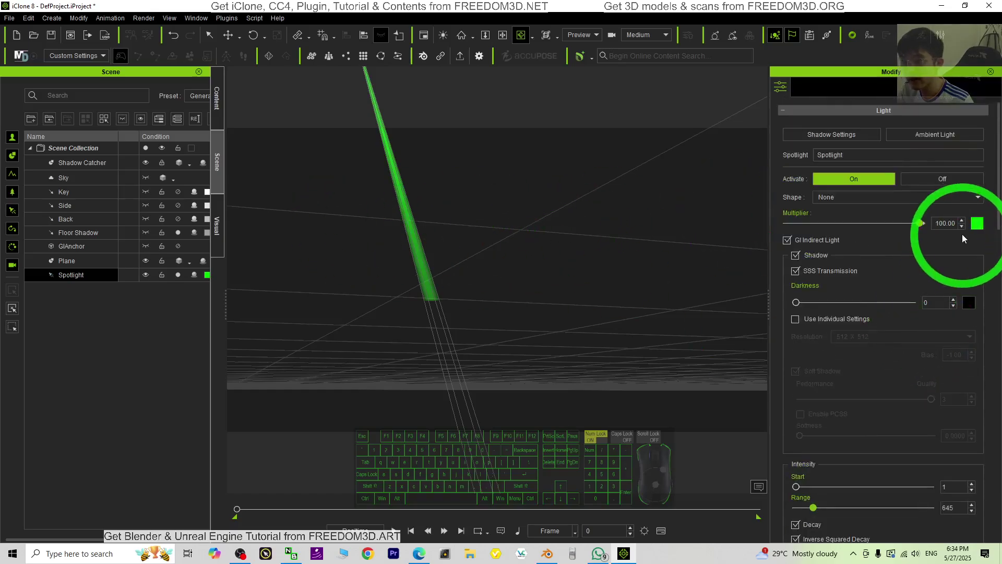
click(979, 223)
drag(510, 162, 754, 183)
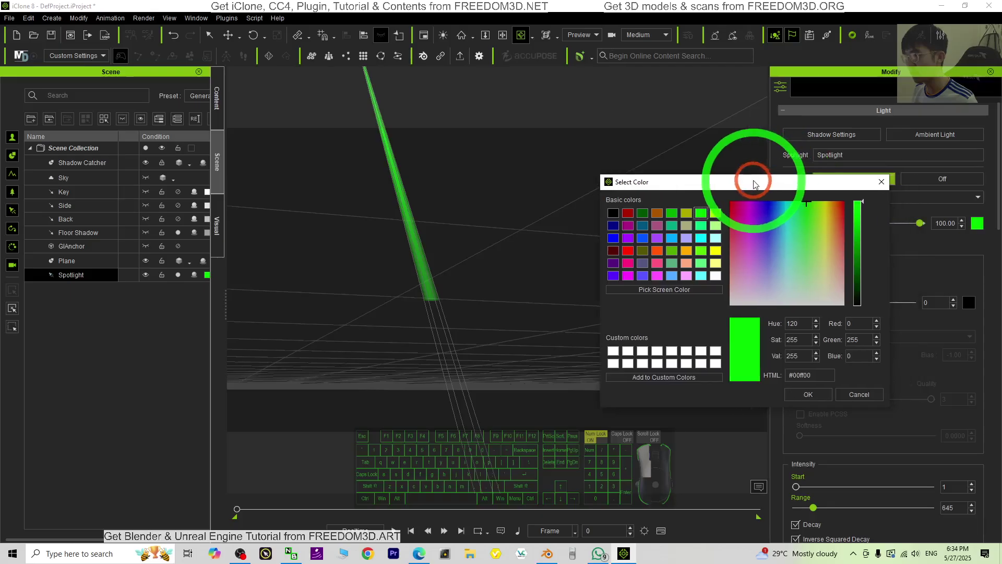
drag(794, 224, 766, 202)
click(389, 233)
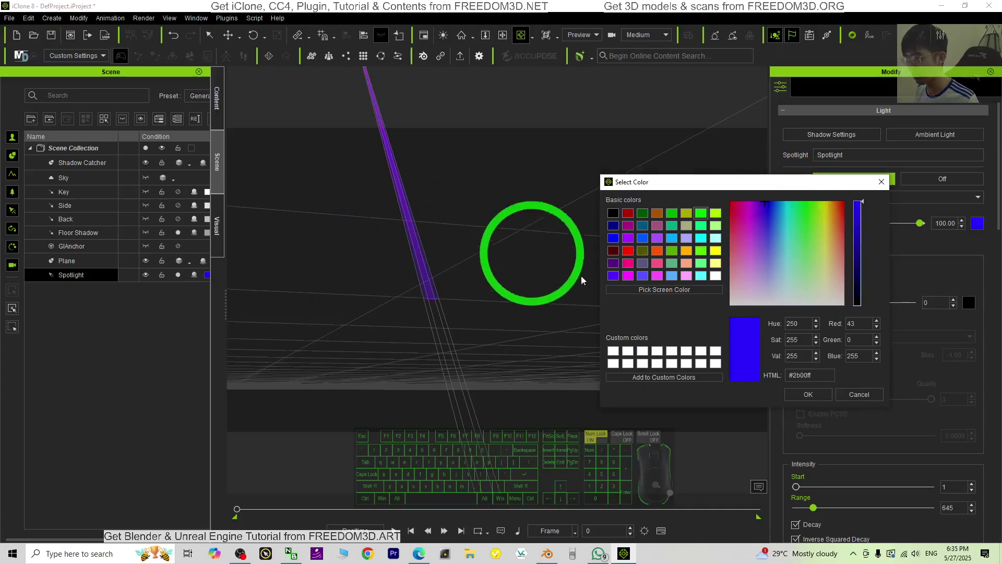
click(808, 395)
right_drag(551, 267, 580, 344)
key(c)
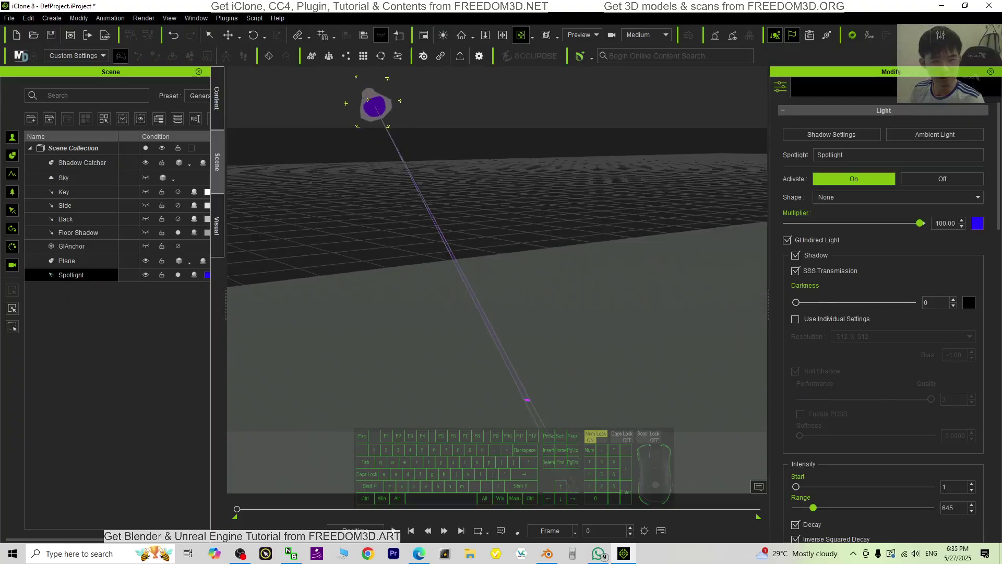